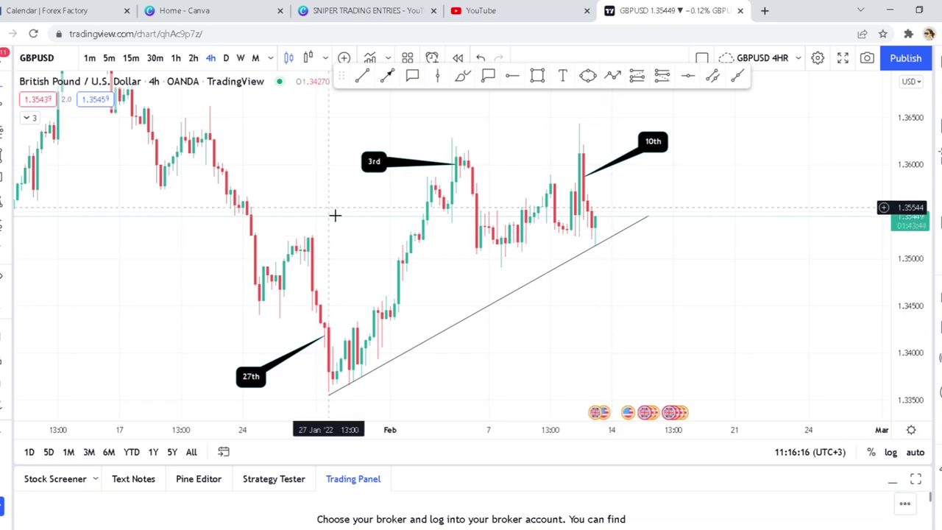
Draw a horizontal rectangle zone across the late-January lows, from about 1.34527 to 1.34336, spanning 21 January to 3 February.
scroll(295, 235, "right", 3)
scroll(409, 242, "up", 2)
scroll(408, 242, "left", 5)
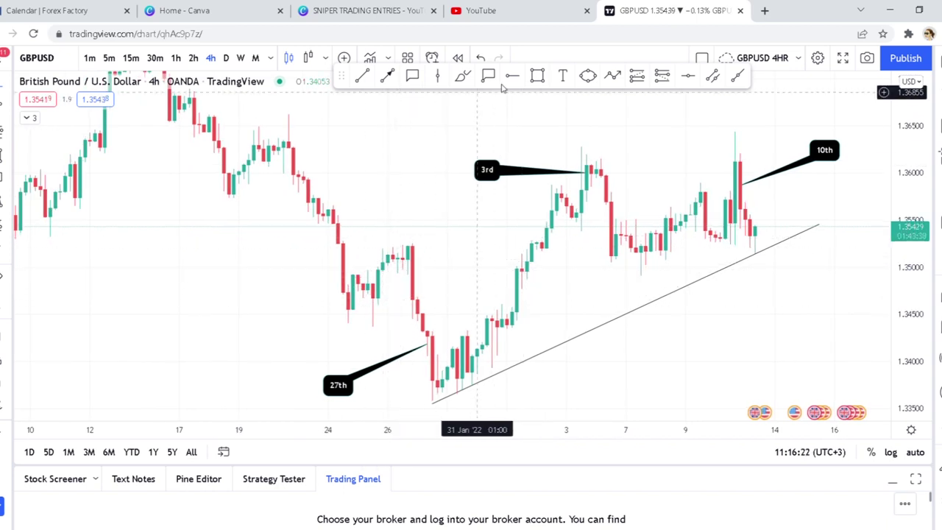
left_click(535, 75)
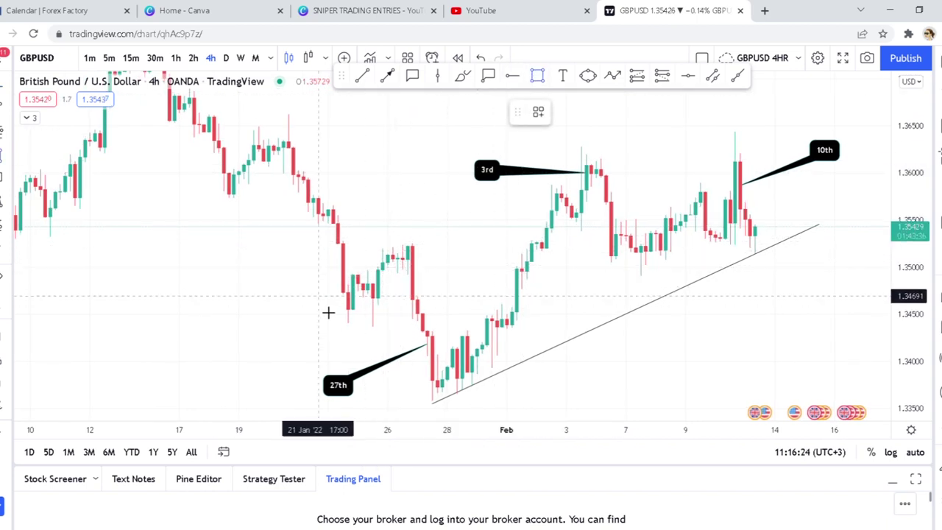
left_click_drag(326, 320, 599, 337)
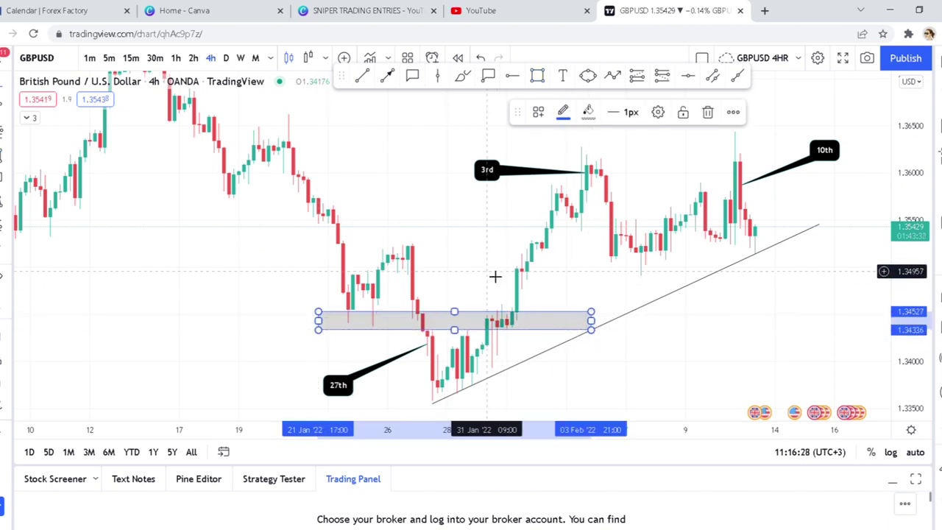
left_click(393, 302)
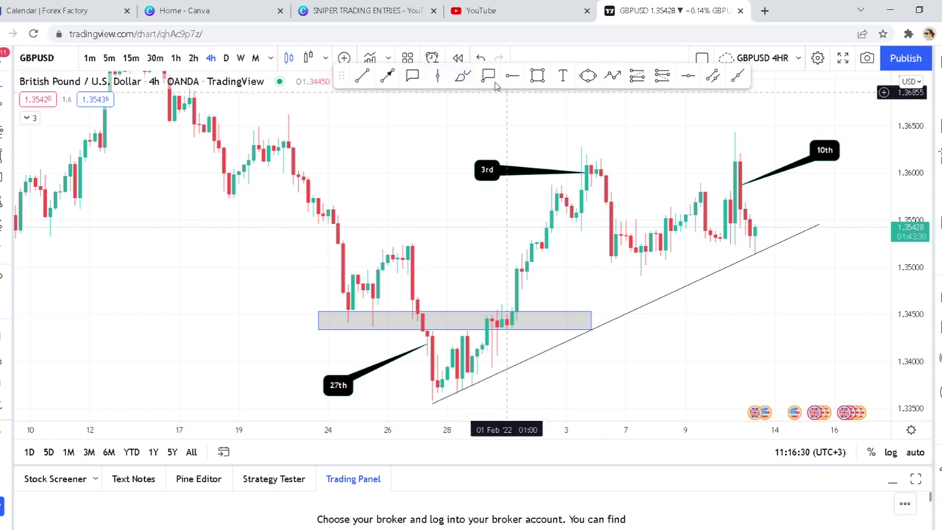
Brush circles around the three touches of the zone, a rising stroke from the third, and a circle around the candles beneath it.
left_click(462, 76)
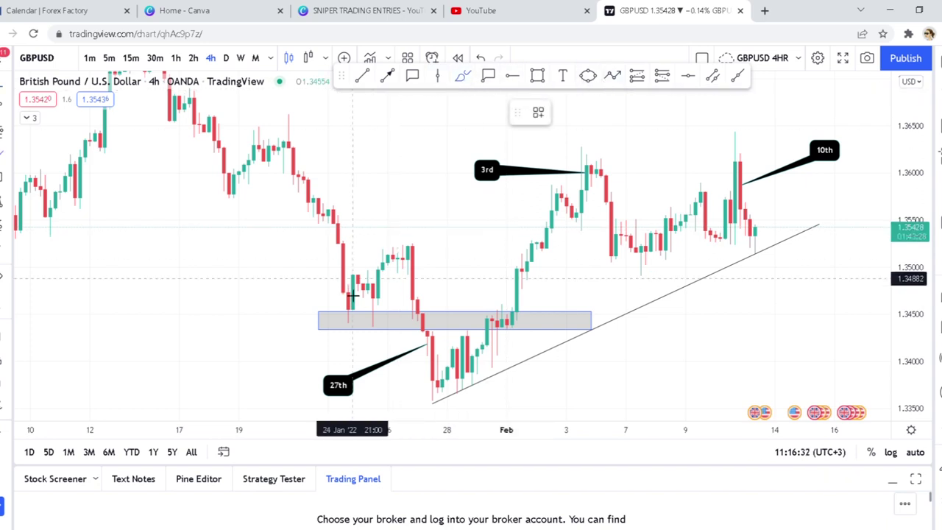
mouse_move(356, 307)
left_mouse_down()
mouse_move(328, 314)
mouse_move(362, 337)
mouse_move(400, 336)
left_mouse_up()
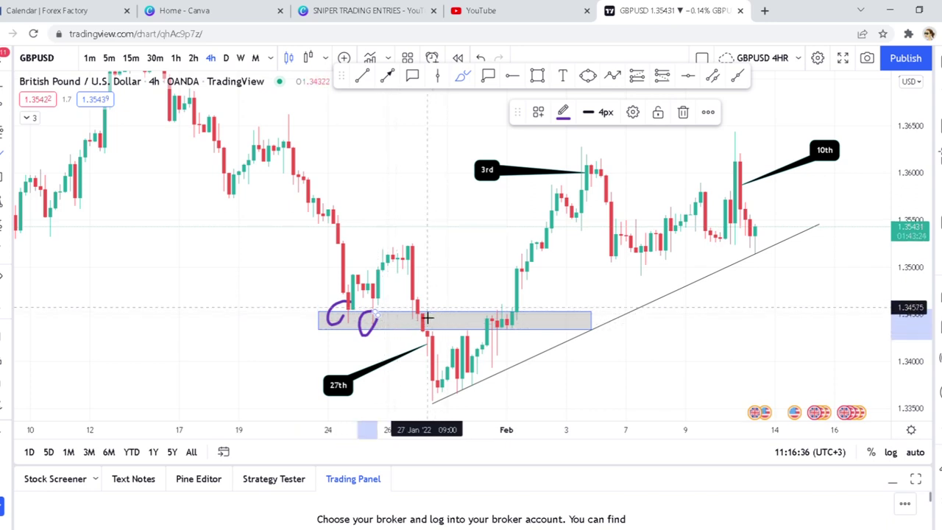
mouse_move(421, 307)
left_mouse_down()
mouse_move(417, 328)
mouse_move(465, 142)
left_mouse_up()
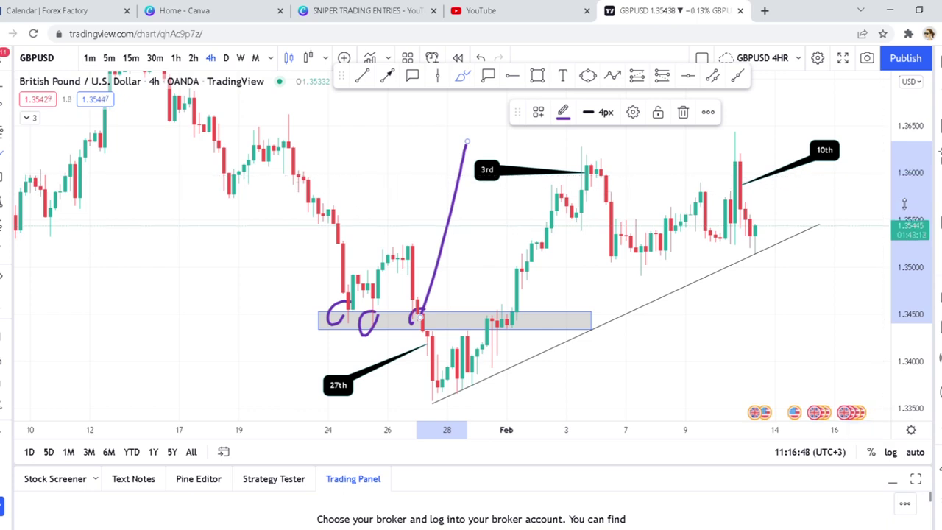
left_click_drag(904, 203, 903, 227)
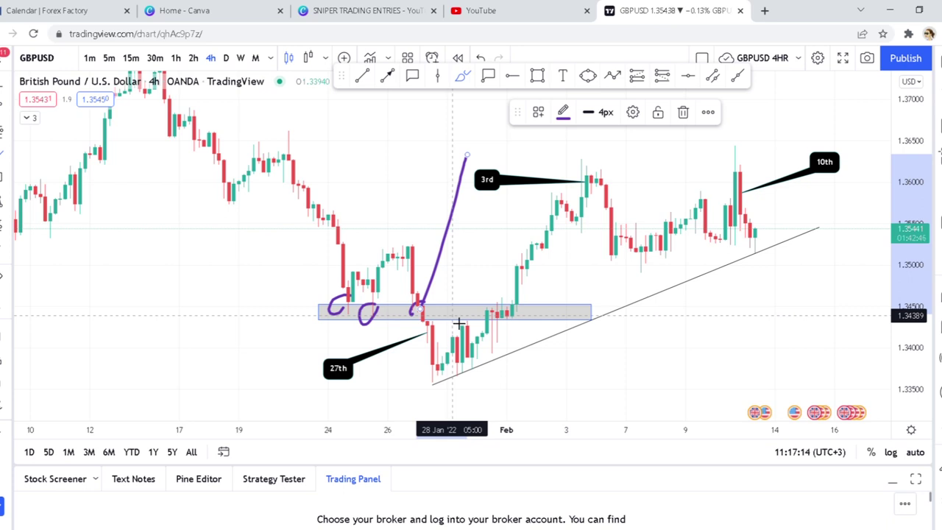
mouse_move(482, 338)
left_mouse_down()
mouse_move(417, 334)
mouse_move(441, 384)
mouse_move(478, 337)
left_mouse_up()
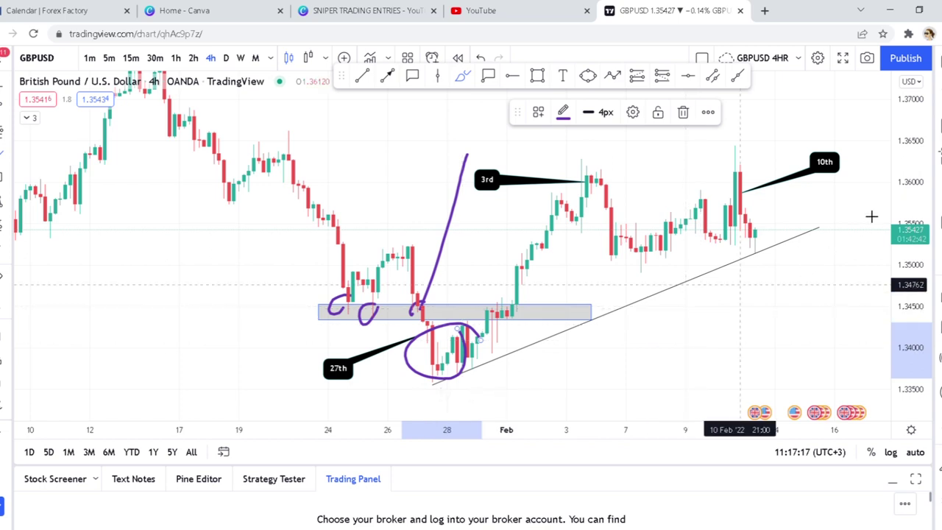
Place a horizontal ray at about 1.34110 starting on 8 February, and delete the brush circle around the candles beneath the zone.
left_click_drag(903, 182, 817, 220)
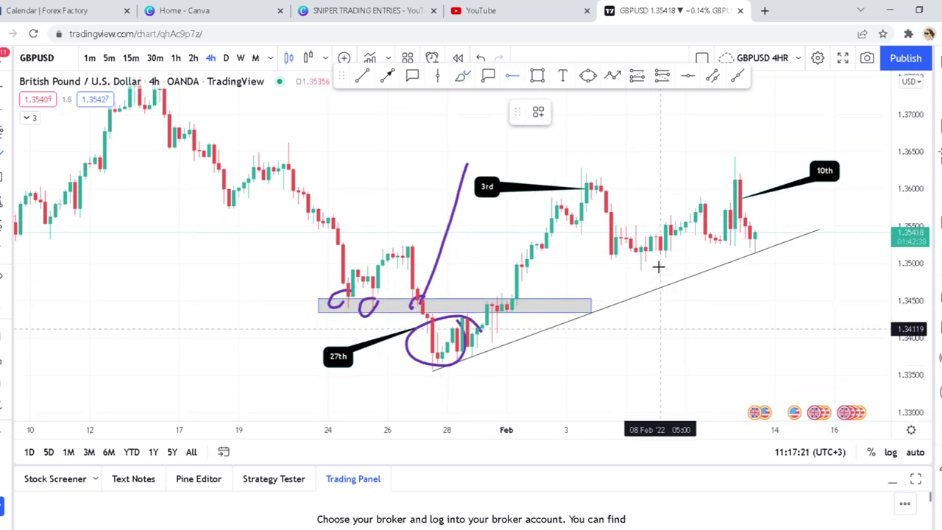
left_click(657, 329)
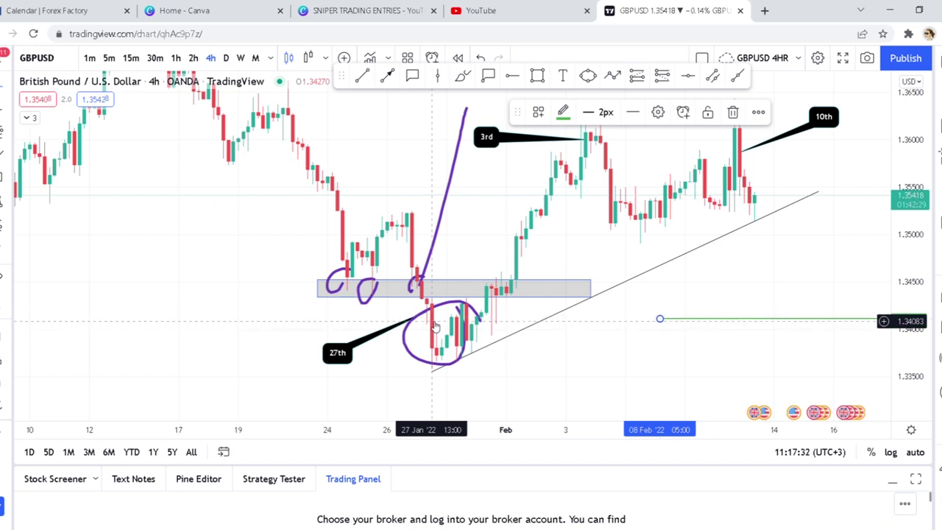
left_click(412, 354)
key("Delete")
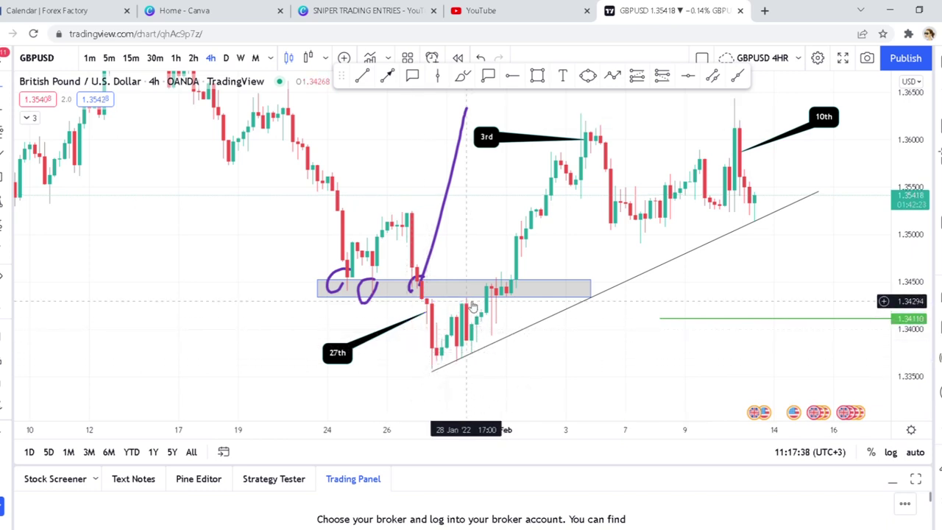
Draw a three-segment path falling from the zone to below the 27 January low, rising to the zone's lower edge, and falling again.
left_click(613, 75)
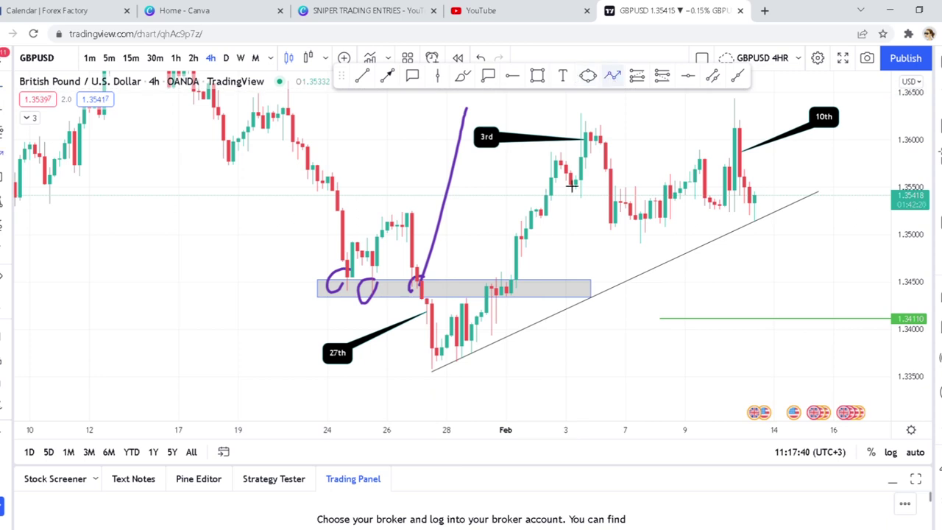
left_click(417, 297)
left_click(421, 375)
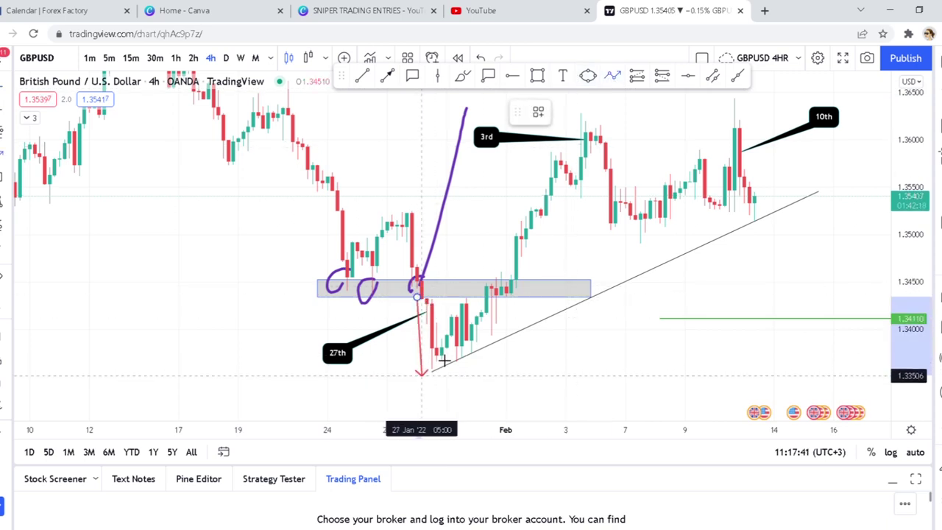
left_click(462, 299)
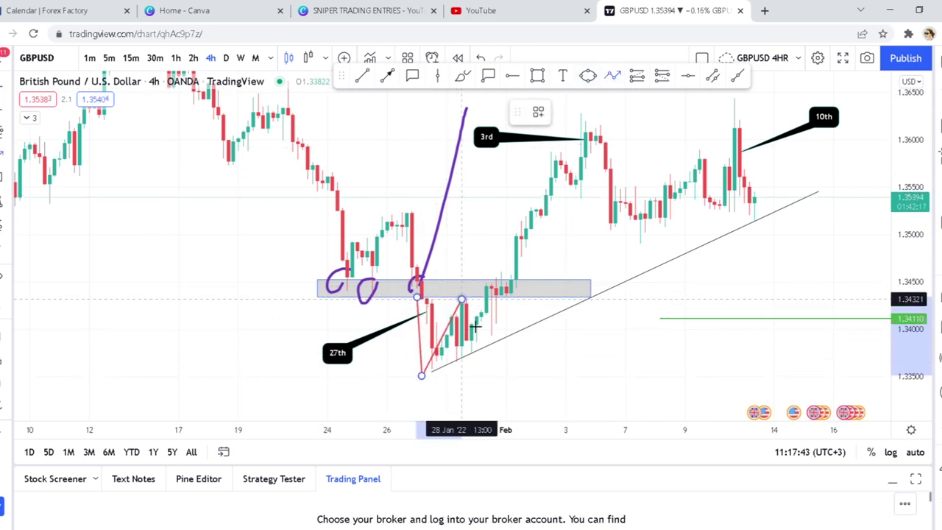
left_click(491, 403)
left_click(527, 391)
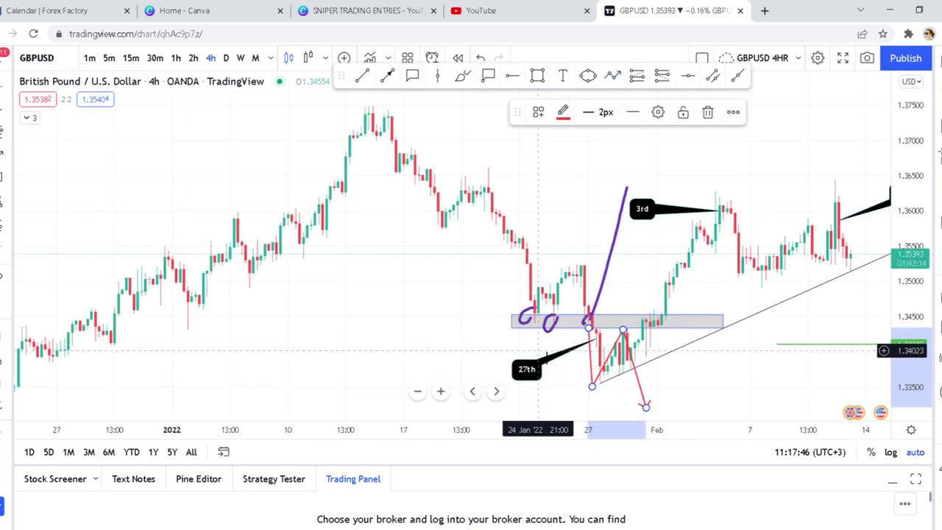
Delete the red zigzag path from the chart.
left_click_drag(481, 342, 382, 302)
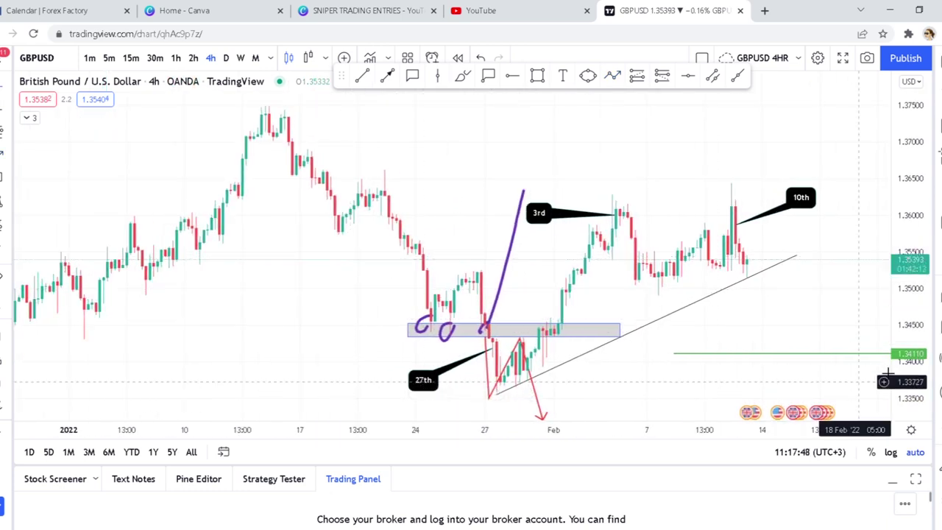
left_click_drag(775, 321, 714, 255)
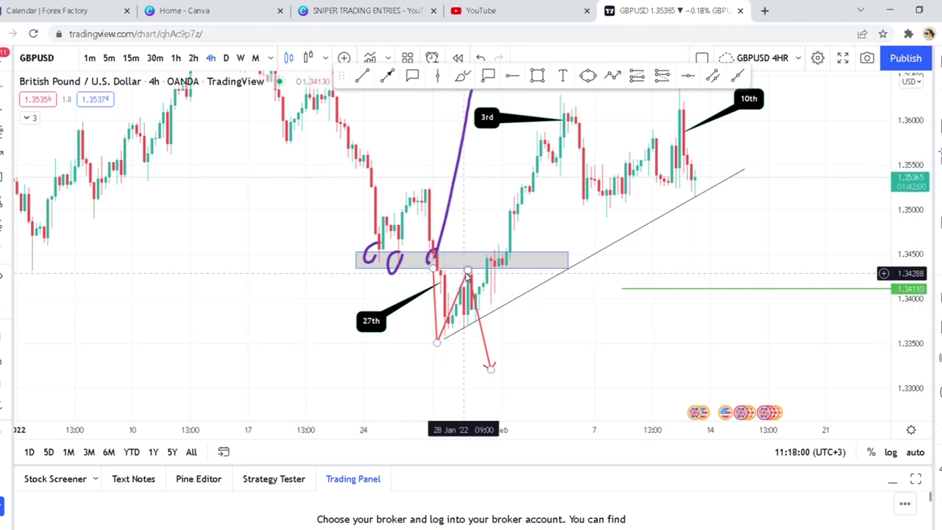
left_click(485, 335)
key("Delete")
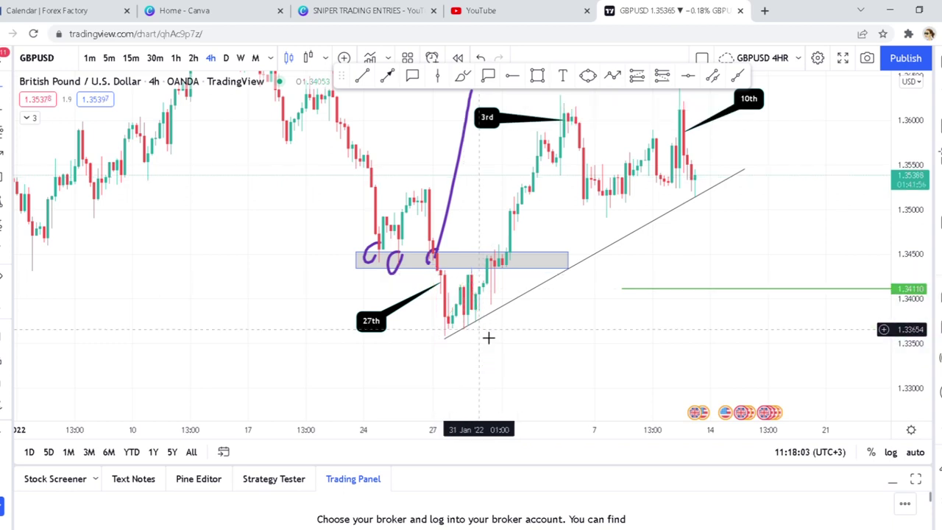
Sketch brush marks over the zone's retests from below and the rally toward the 3rd label, and undo them.
scroll(568, 334, "up", 2)
left_click(370, 263)
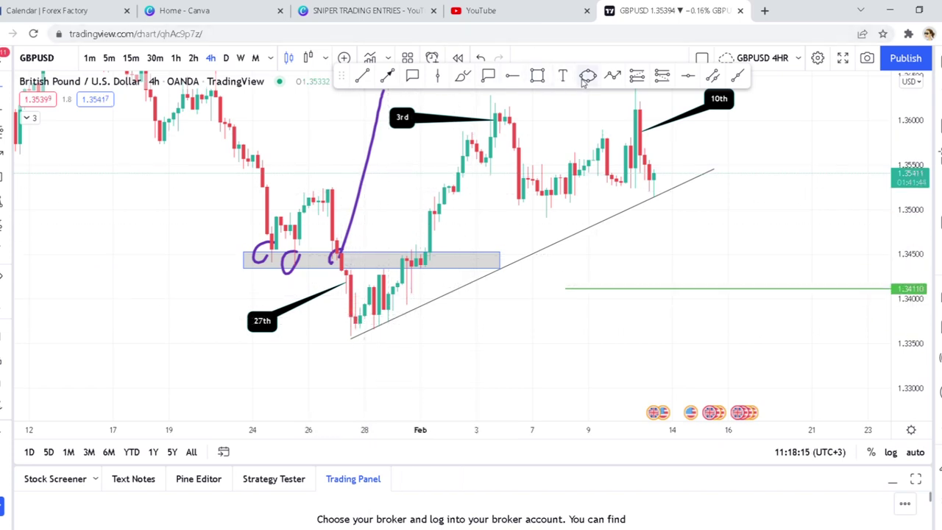
mouse_move(386, 262)
left_mouse_down()
mouse_move(382, 279)
mouse_move(404, 271)
left_mouse_up()
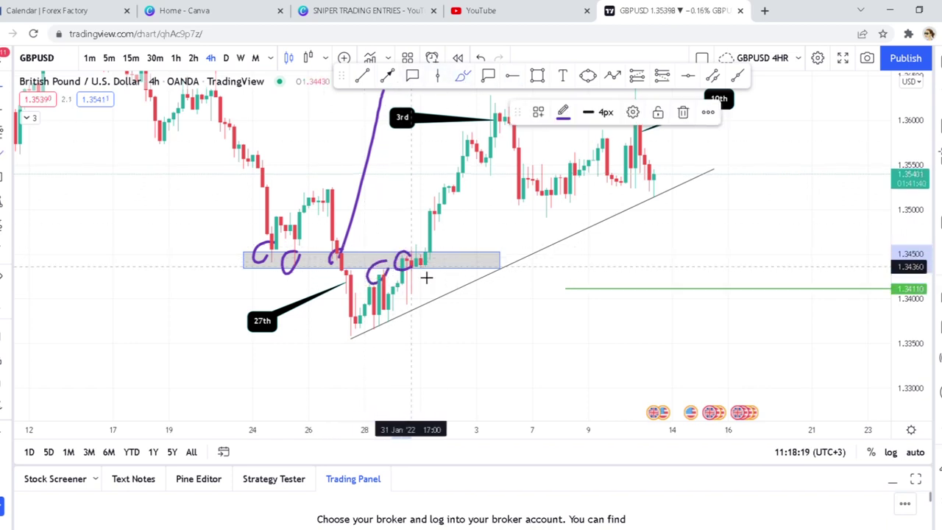
mouse_move(355, 309)
left_mouse_down()
mouse_move(397, 309)
mouse_move(426, 281)
mouse_move(423, 262)
mouse_move(482, 126)
left_mouse_up()
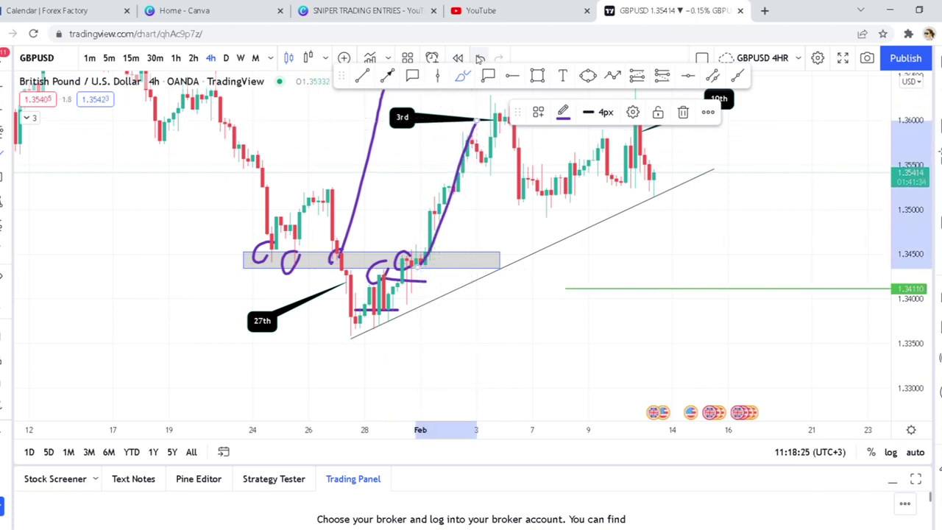
left_click(480, 59)
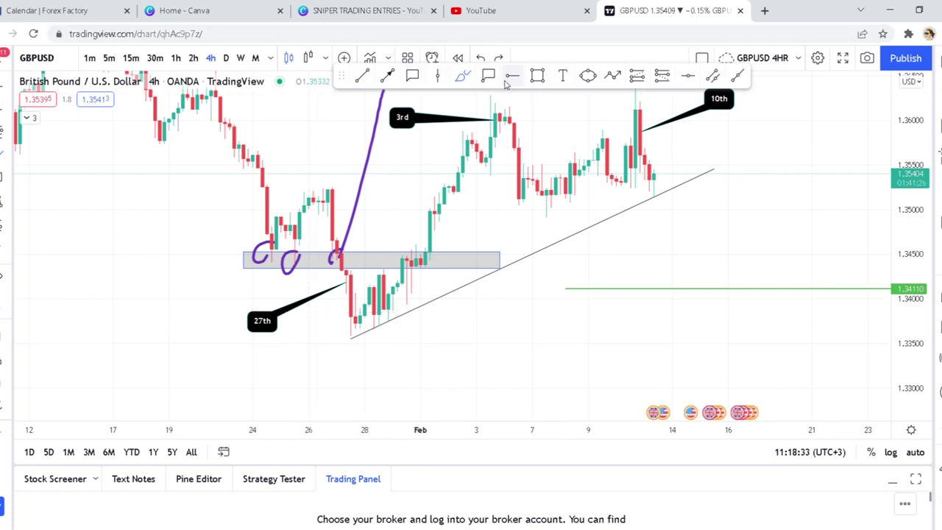
Draw a second rectangle zone around the 27 January lows, from about 1.33748 to 1.33524, spanning 21 January to 3 February.
left_click(537, 76)
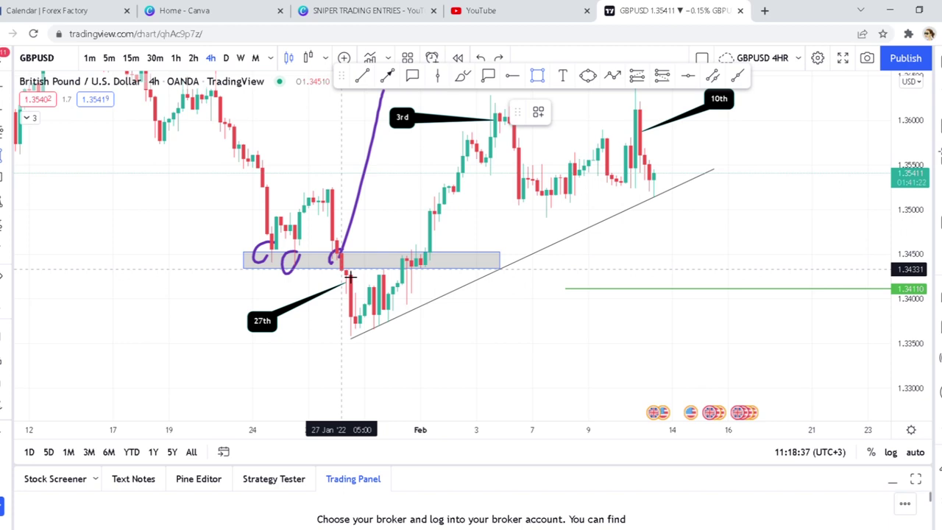
left_click_drag(242, 326, 504, 350)
left_click_drag(909, 346, 909, 303)
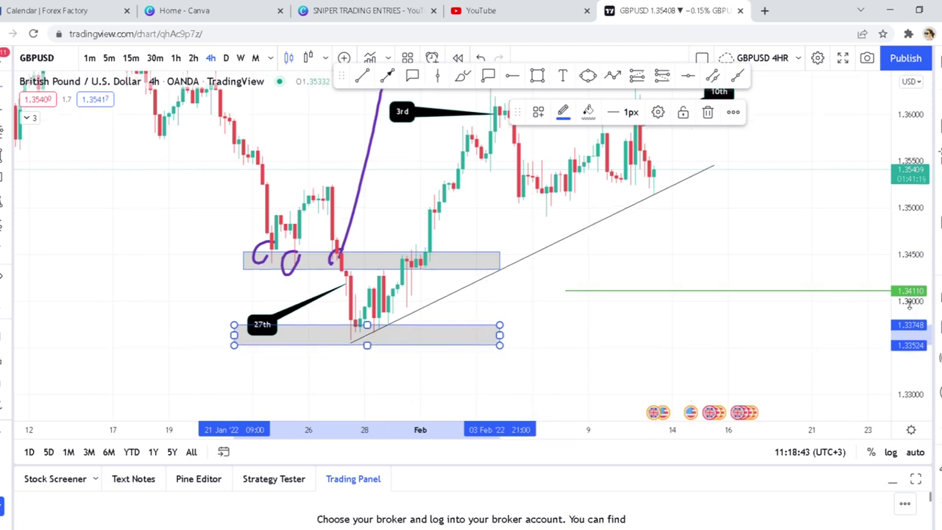
left_click_drag(645, 328, 642, 300)
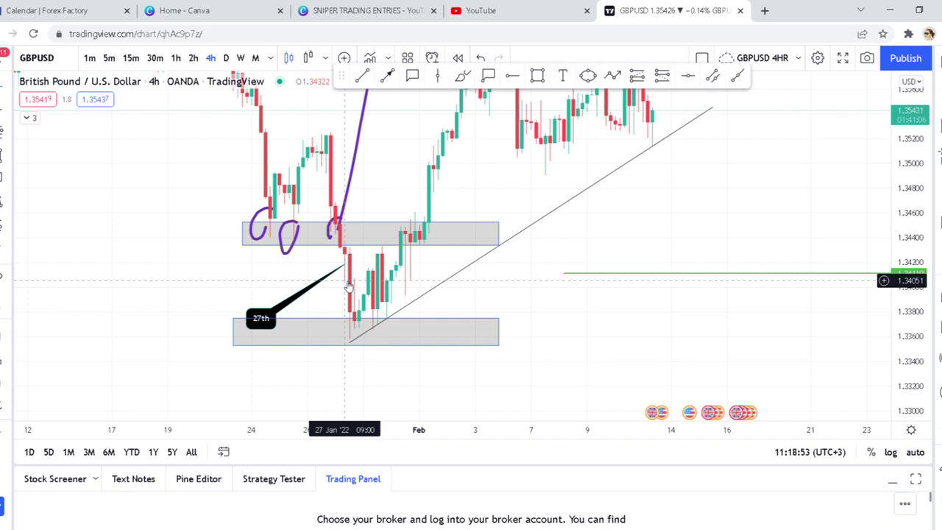
Draw an arrow pointing at the 28 January candles above the lower zone, and remove it.
left_click(365, 327)
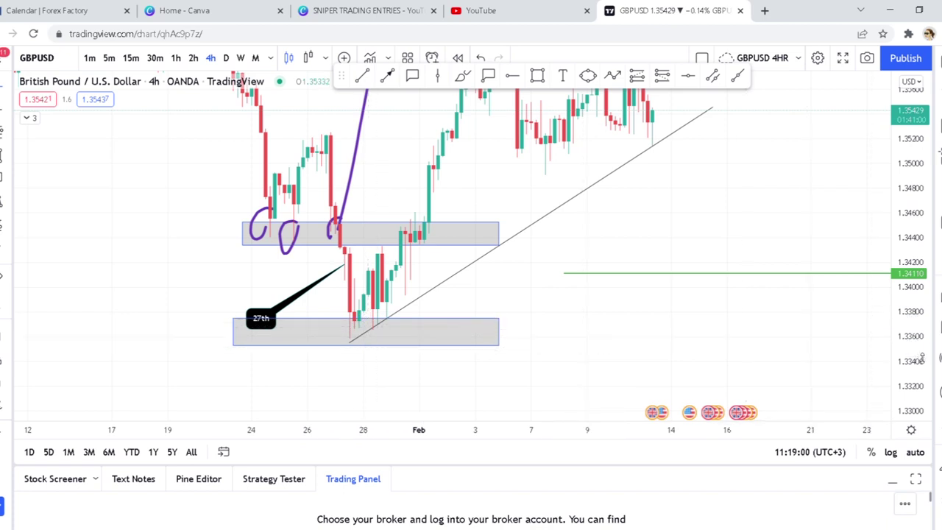
left_click_drag(678, 364, 705, 299)
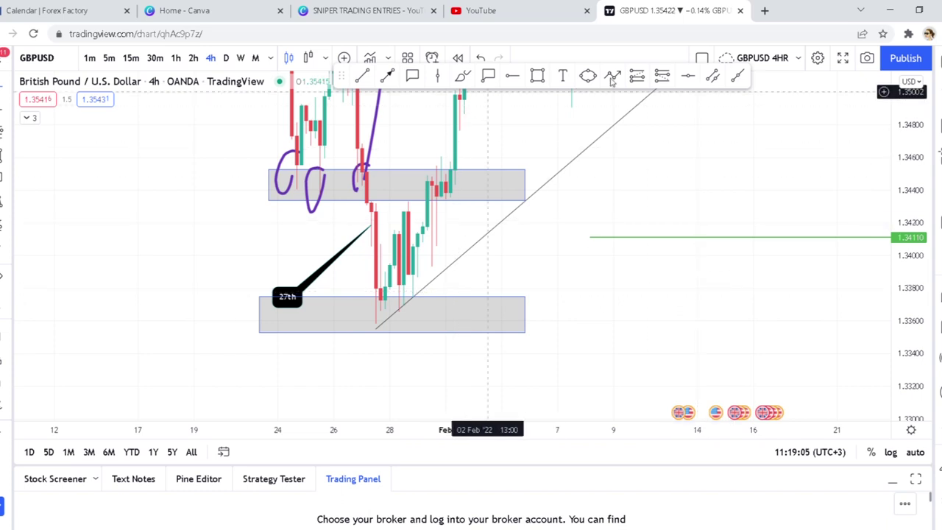
left_click(387, 76)
mouse_move(482, 219)
left_mouse_down()
mouse_move(395, 309)
mouse_move(384, 273)
left_mouse_up()
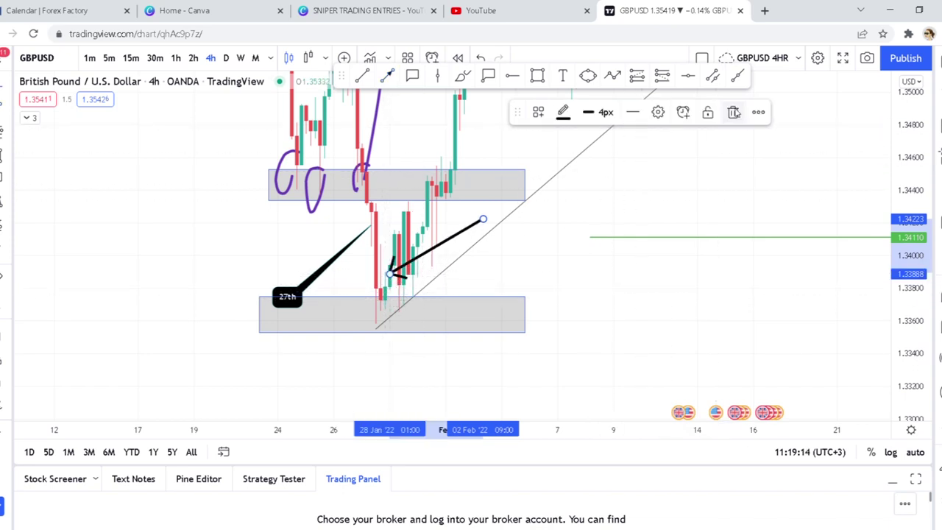
key("Delete")
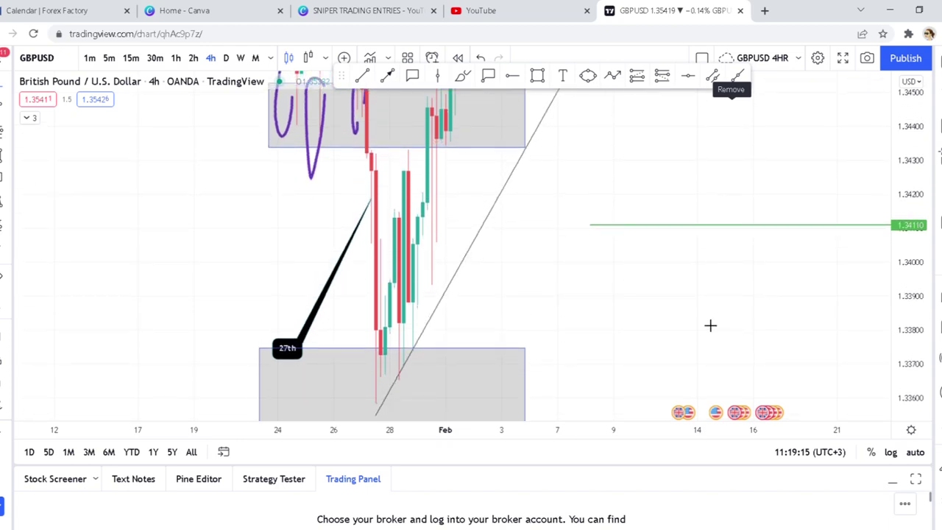
Resize the lower zone so its bottom edge sits at about 1.33580 and its right end reaches 4 February.
left_click_drag(685, 270, 776, 210)
scroll(750, 254, "up", 3)
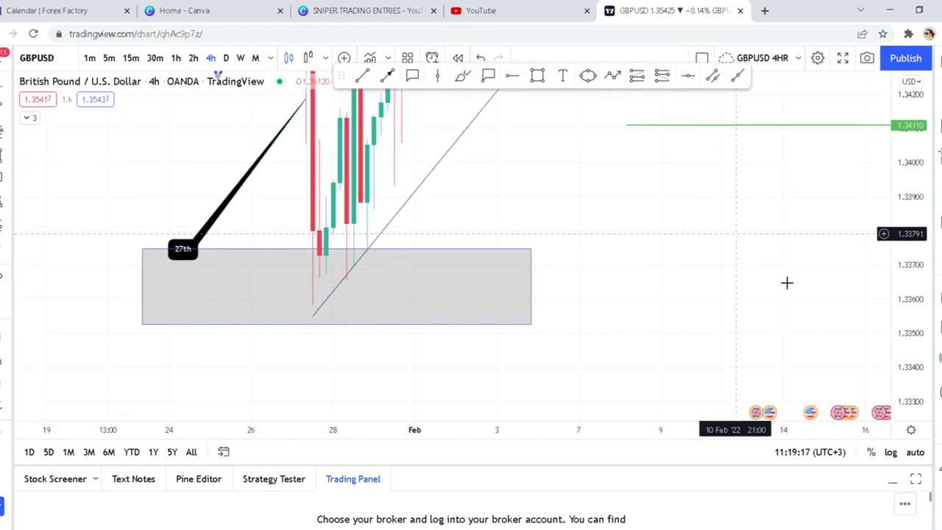
left_click_drag(904, 351, 912, 293)
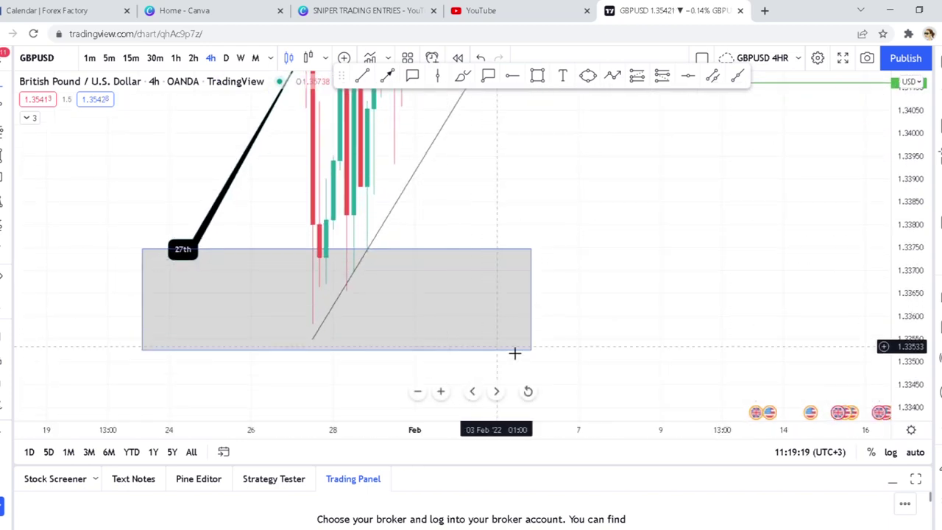
mouse_move(531, 350)
left_mouse_down()
mouse_move(531, 321)
mouse_move(540, 330)
left_mouse_up()
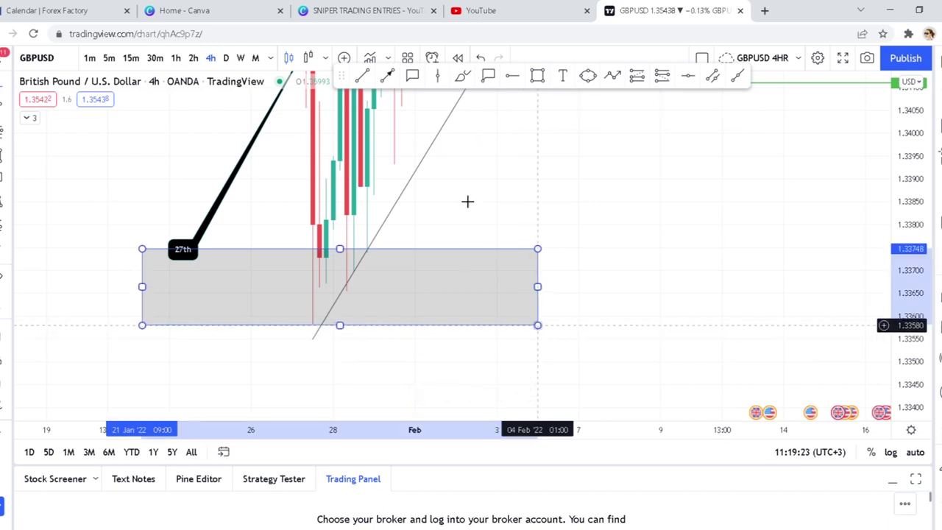
Brush a circle around the 27 January low wick at the lower zone's bottom edge.
mouse_move(338, 311)
left_mouse_down()
mouse_move(305, 366)
mouse_move(330, 322)
left_mouse_up()
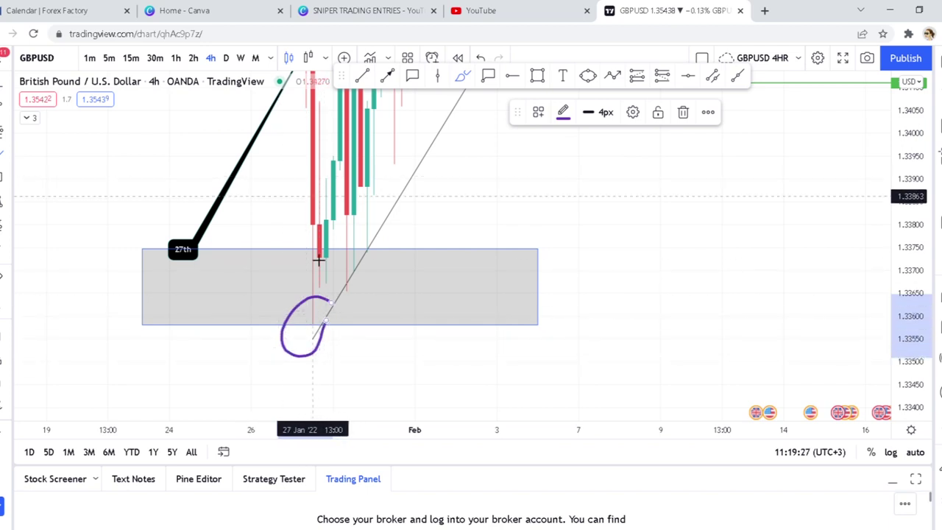
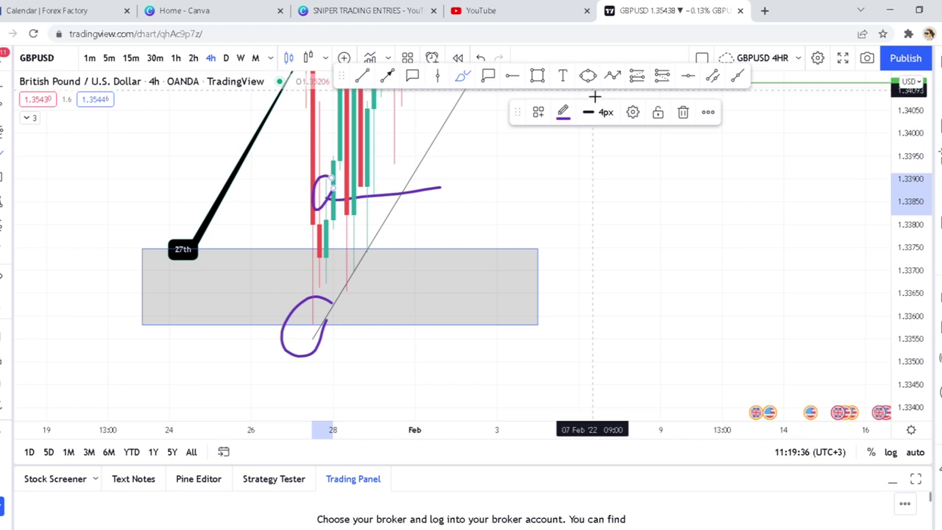
Undo the brush strokes around the 27 January low, and place and delete a horizontal ray beside the lower zone.
left_click(479, 59)
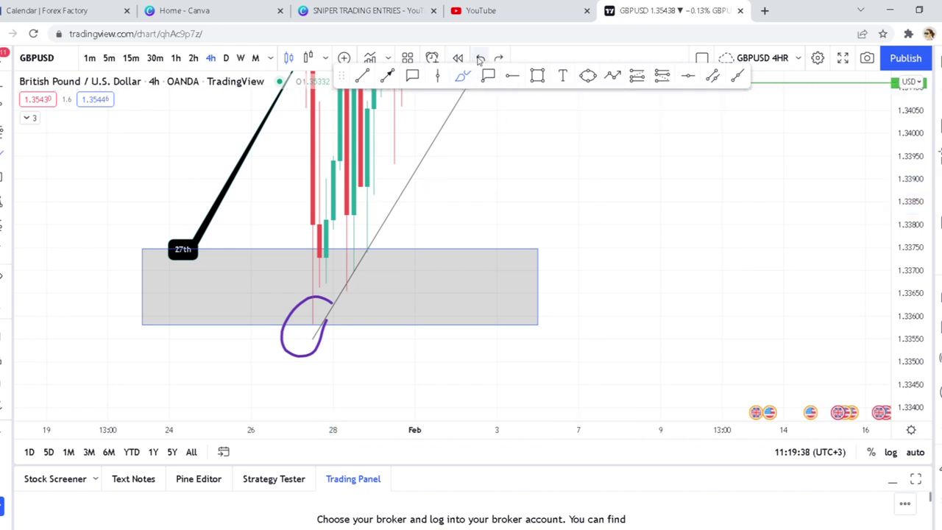
left_click(512, 75)
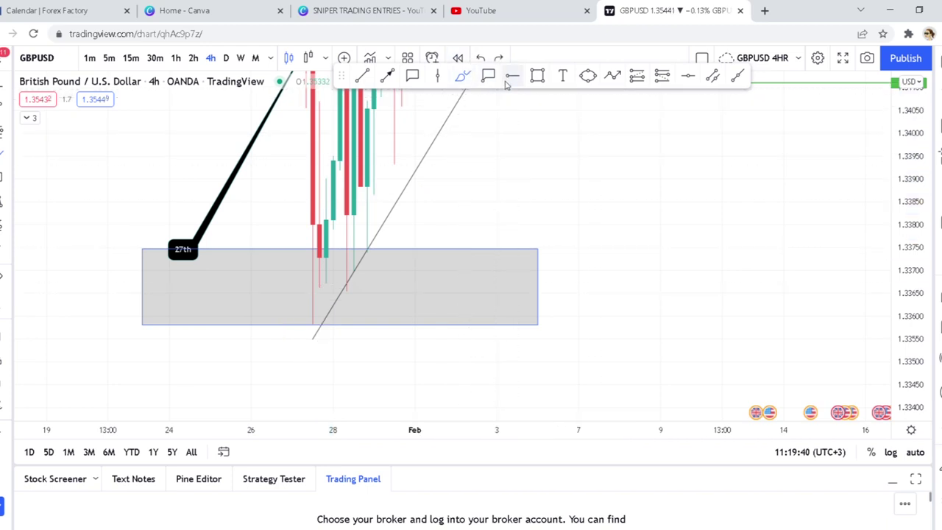
left_click(625, 214)
left_click(731, 111)
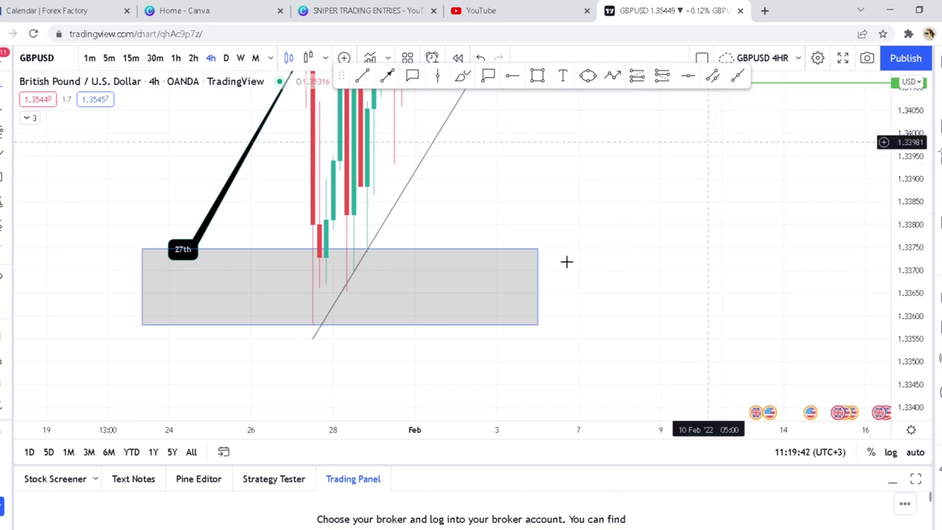
Raise the lower zone's top edge to about 1.3390.
left_click(539, 251)
left_click_drag(539, 251, 544, 177)
left_click_drag(906, 234, 907, 271)
left_click(767, 270)
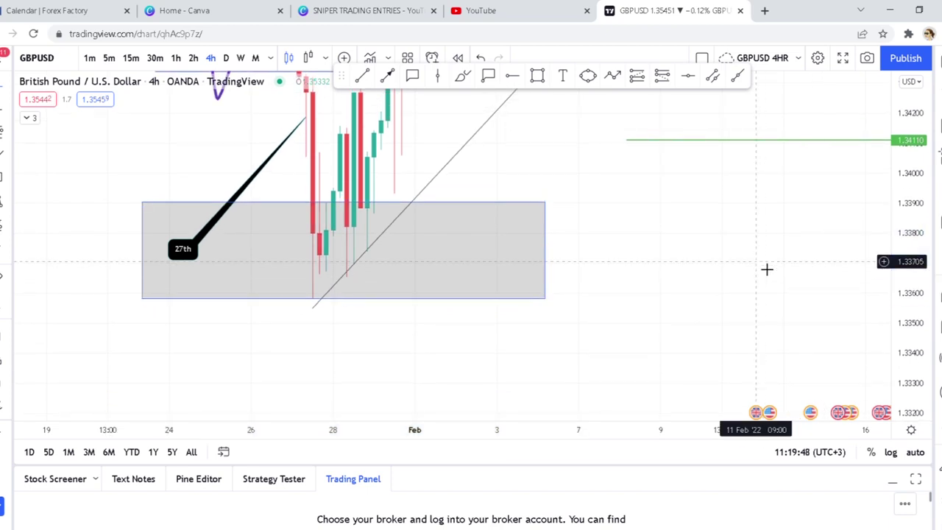
scroll(739, 258, "down", 2)
left_click_drag(748, 238, 741, 392)
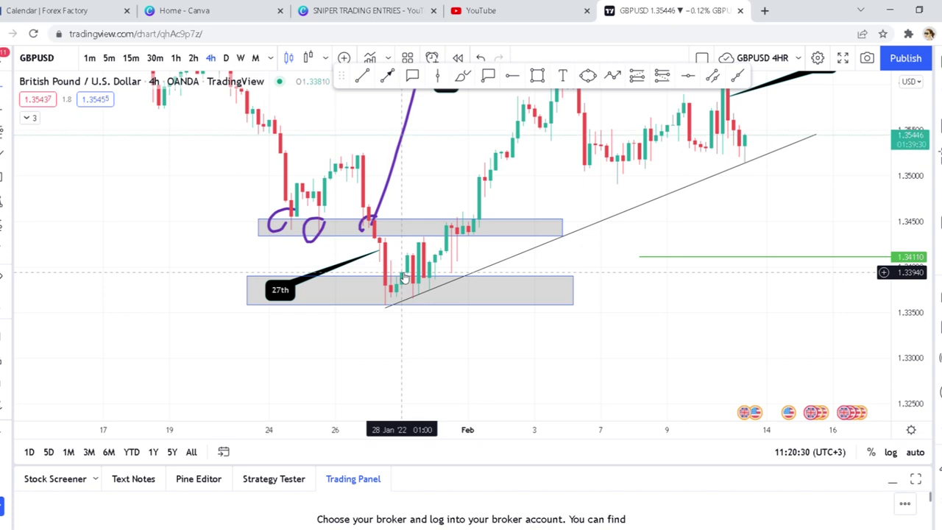
Brush loops around the 28 January to 1 February candles at the two zones, and undo them.
scroll(408, 300, "up", 3)
scroll(450, 353, "left", 5)
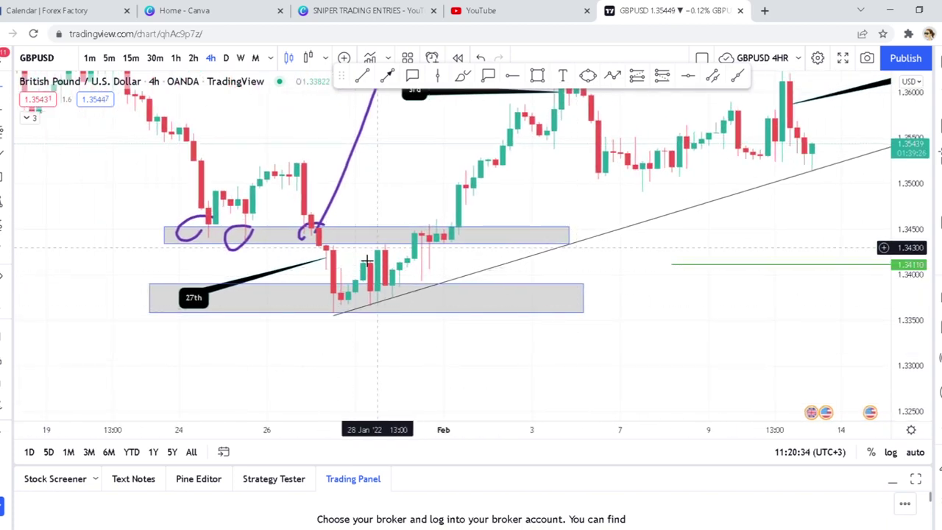
mouse_move(397, 219)
left_mouse_down()
mouse_move(339, 302)
mouse_move(377, 234)
left_mouse_up()
mouse_move(416, 273)
left_mouse_down()
mouse_move(450, 306)
mouse_move(447, 271)
left_mouse_up()
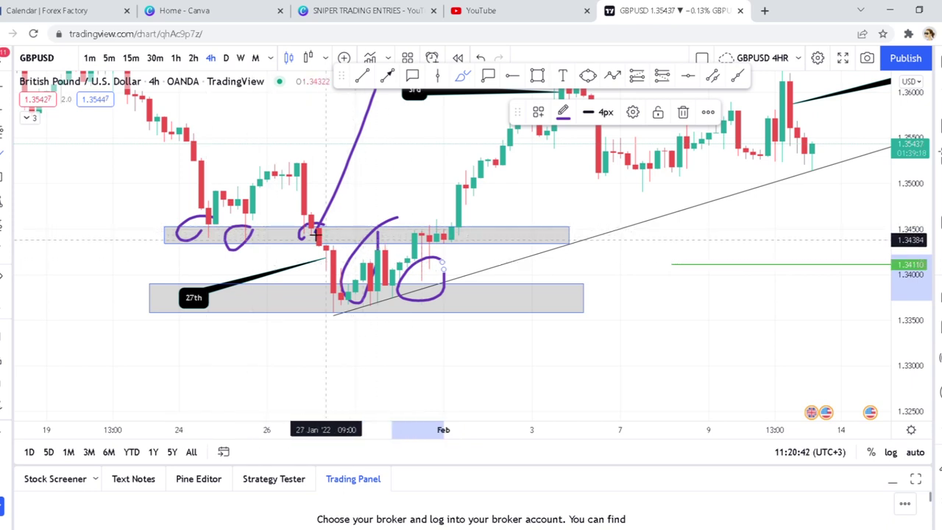
mouse_move(395, 254)
left_mouse_down()
mouse_move(412, 205)
mouse_move(463, 200)
mouse_move(482, 217)
left_mouse_up()
left_click_drag(482, 252, 484, 248)
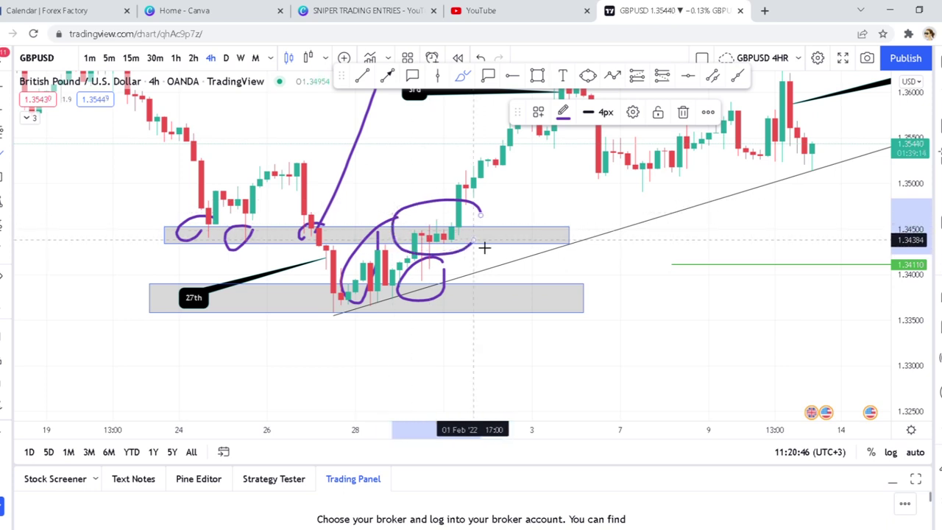
left_click(481, 58)
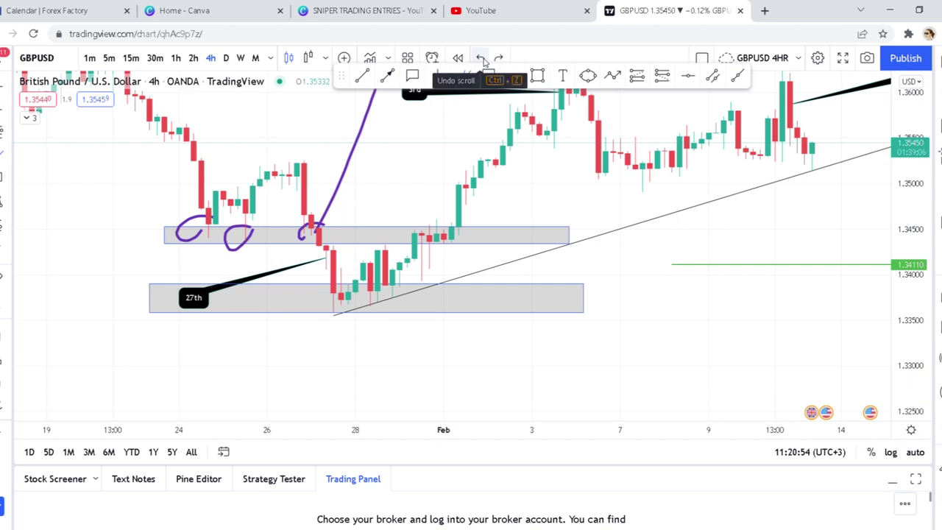
left_click(481, 58)
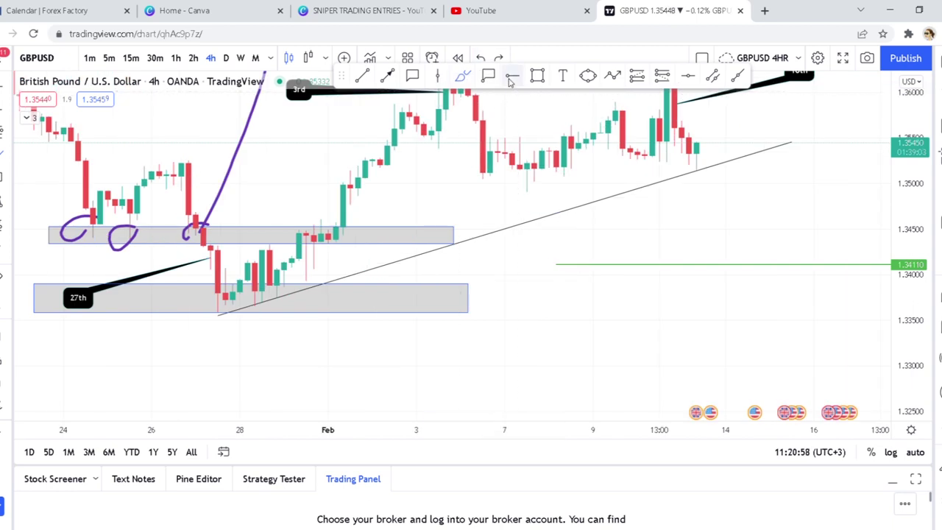
Move the upper zone up beneath the 3 February high, covering about 1.3569 to 1.3588 from 25 January to 7 February.
left_click_drag(547, 326, 617, 390)
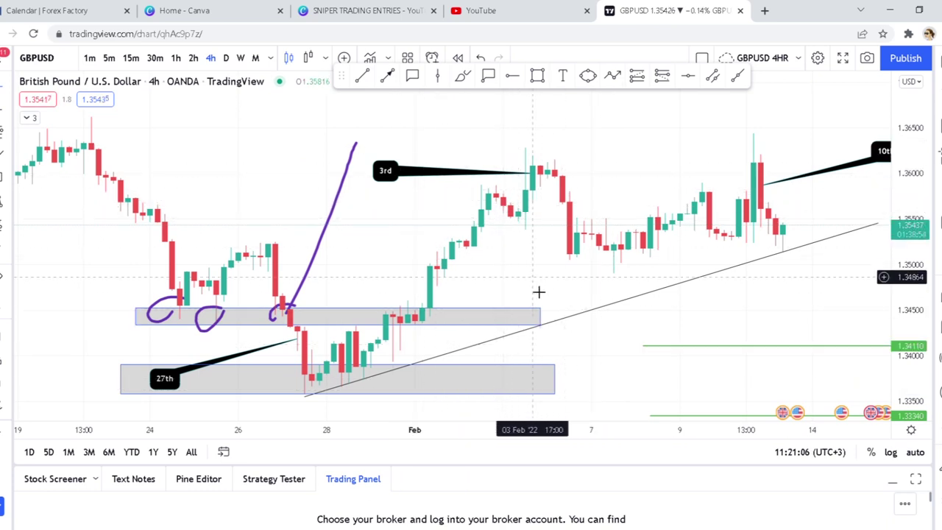
left_click(519, 314)
left_click_drag(517, 314, 606, 189)
left_click_drag(908, 272, 907, 242)
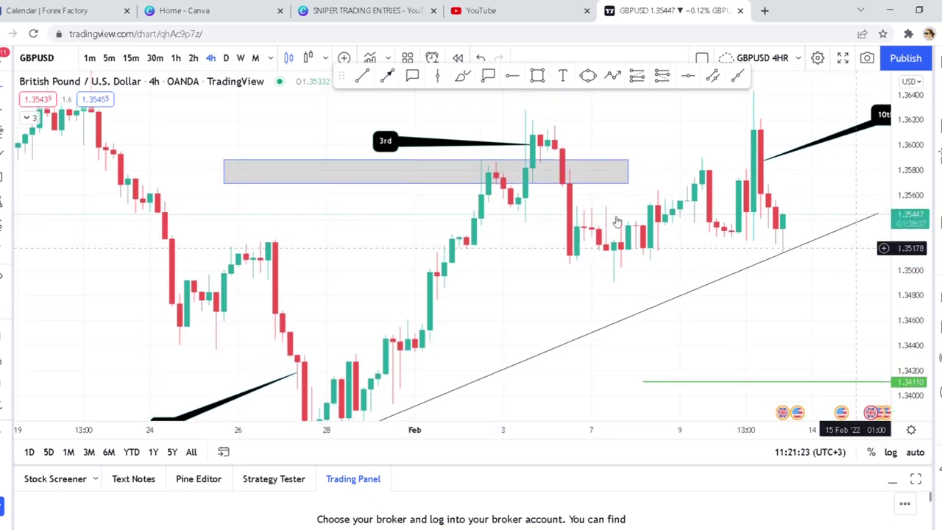
Place a horizontal ray beside the 3 February high, shift it downward, and delete it.
left_click(538, 76)
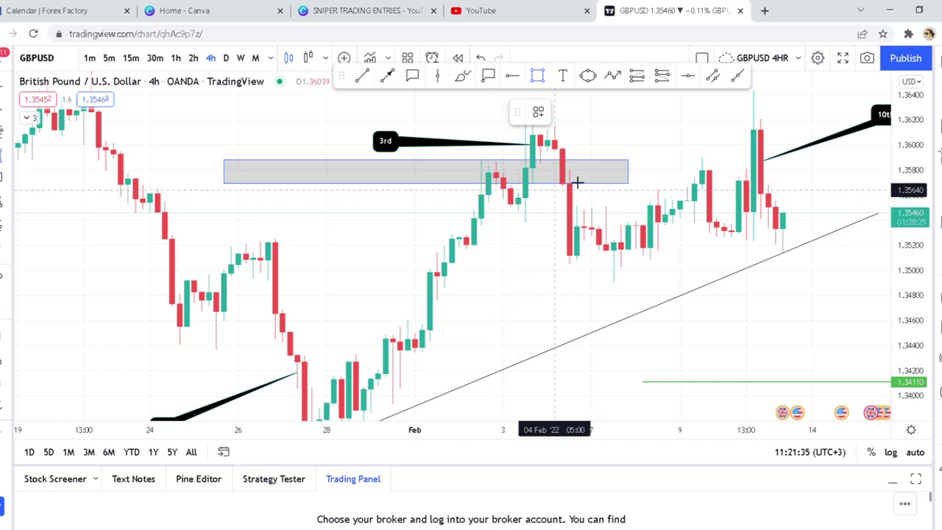
left_click_drag(912, 197, 911, 217)
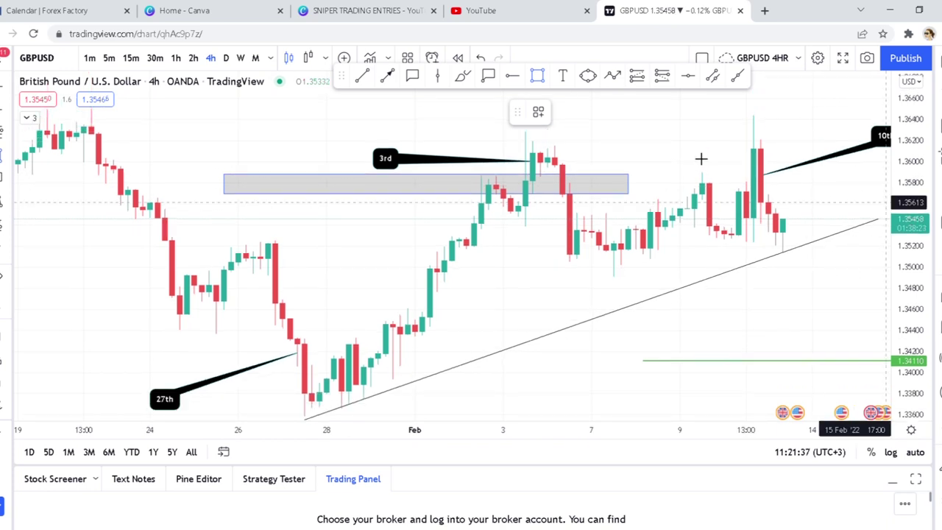
left_click(512, 75)
left_click(598, 142)
left_click_drag(599, 141, 590, 286)
left_click(733, 111)
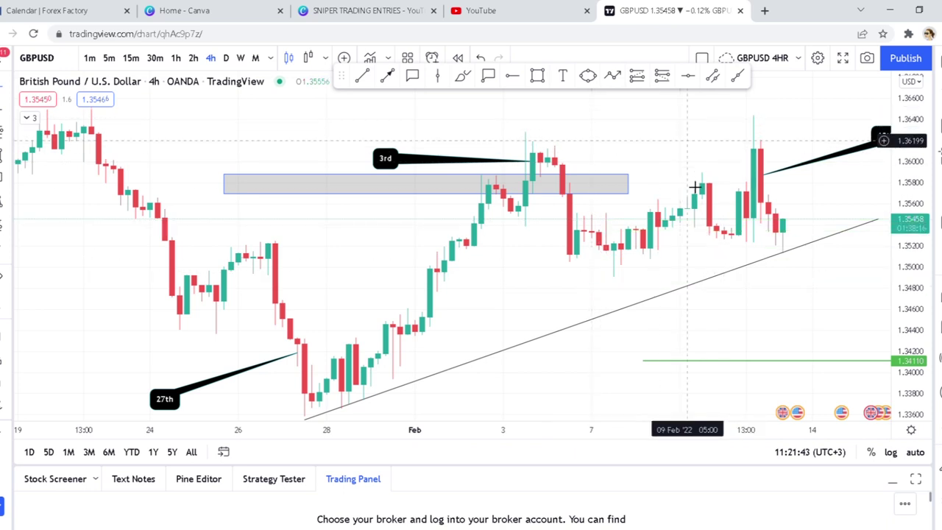
Draw an arrow from about 1.36705 on 31 January to about 1.35906 on 3 February, and delete it.
left_click_drag(590, 59, 585, 115)
left_click(386, 76)
left_click(395, 146)
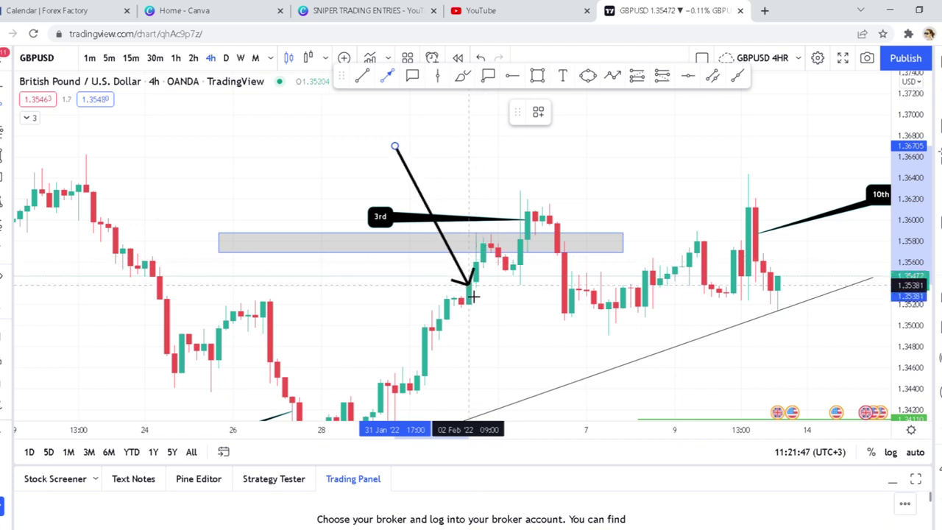
left_click(522, 238)
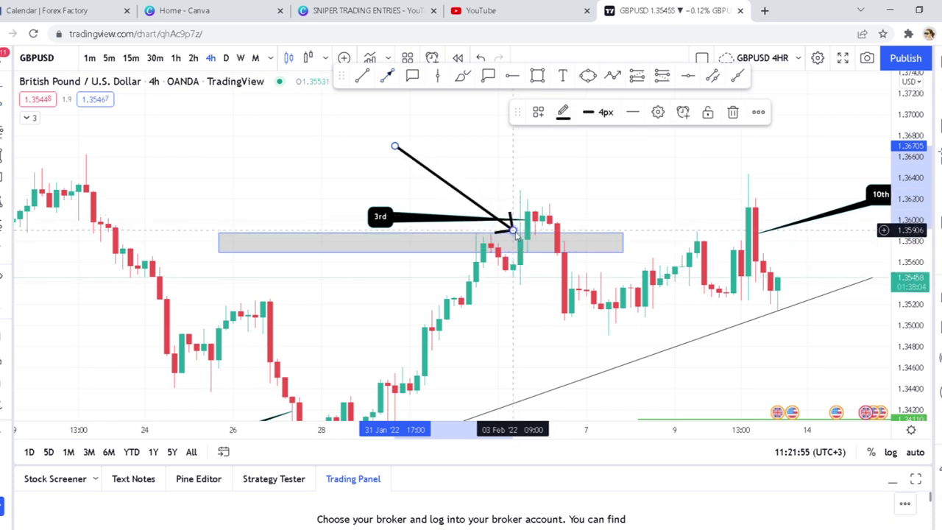
left_click(731, 114)
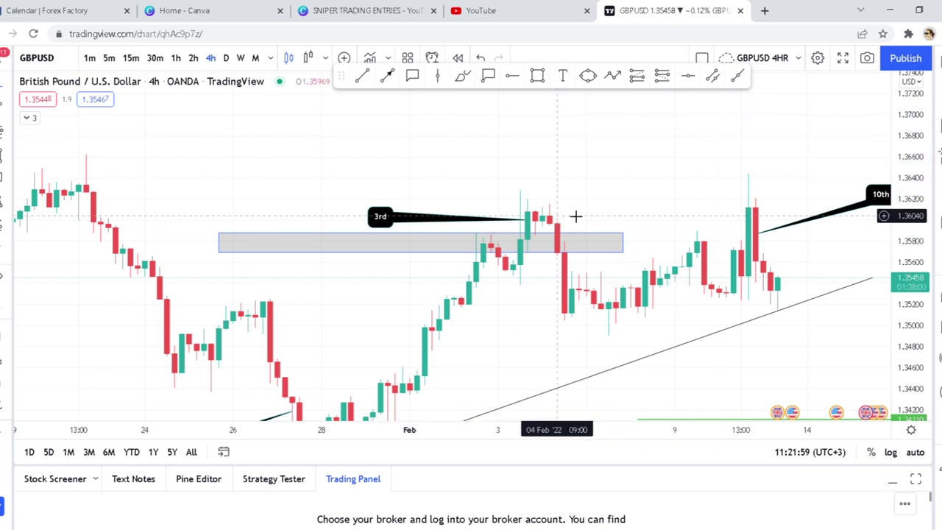
Brush a cross over the 2 to 3 February candles and place a horizontal ray at about 1.36717, removing both.
left_click_drag(613, 216, 619, 179)
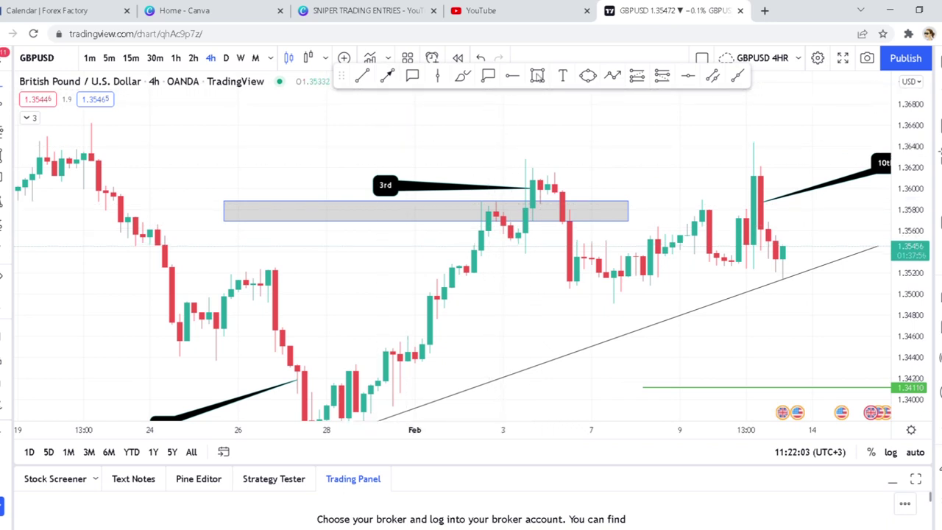
left_click(462, 76)
mouse_move(484, 246)
left_mouse_down()
mouse_move(536, 164)
mouse_move(519, 245)
left_mouse_up()
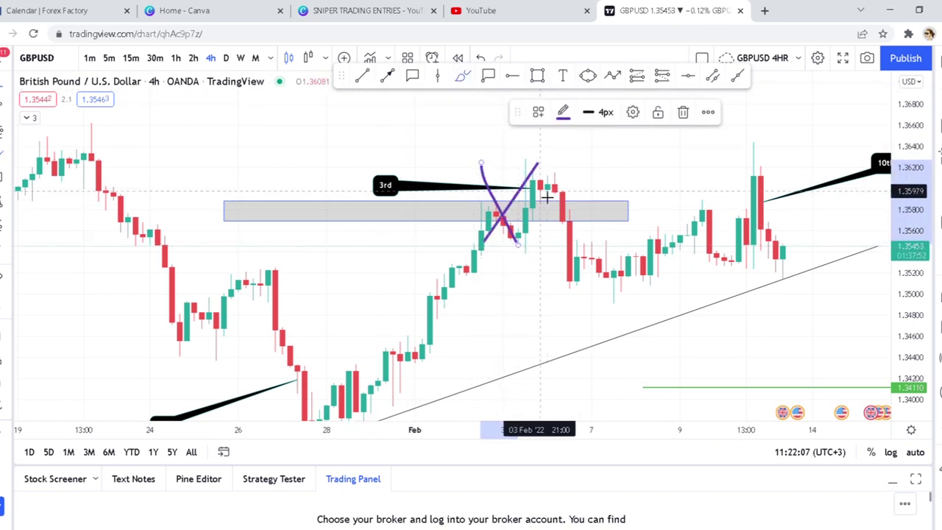
left_click(481, 57)
left_click(481, 57)
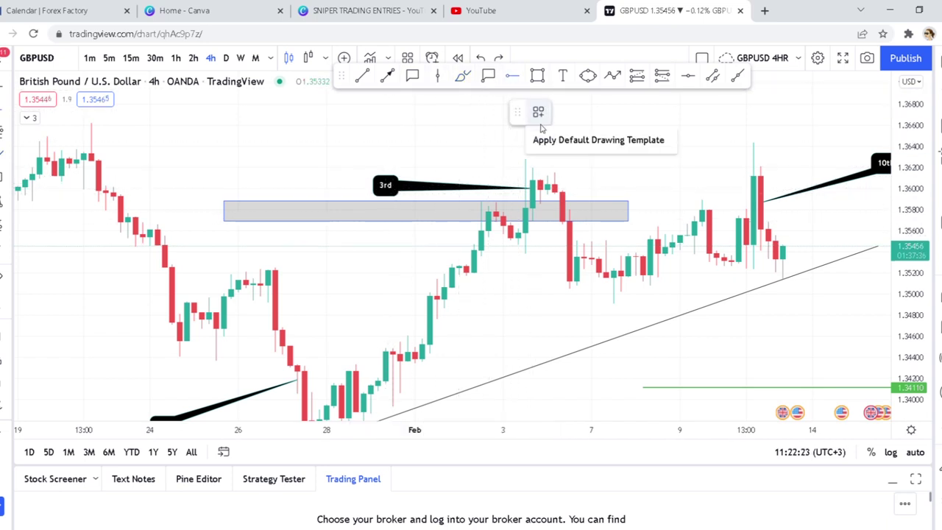
left_click(630, 120)
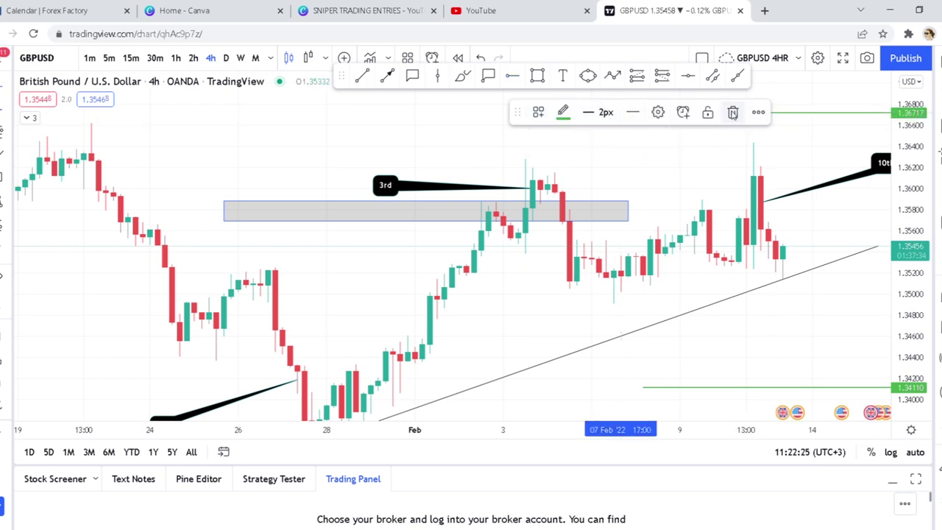
left_click(733, 114)
Draw an arrow from about 1.36772 on 8 February to the 4 February candles, adjusting its tip to about 1.36070.
left_click_drag(592, 182, 512, 214)
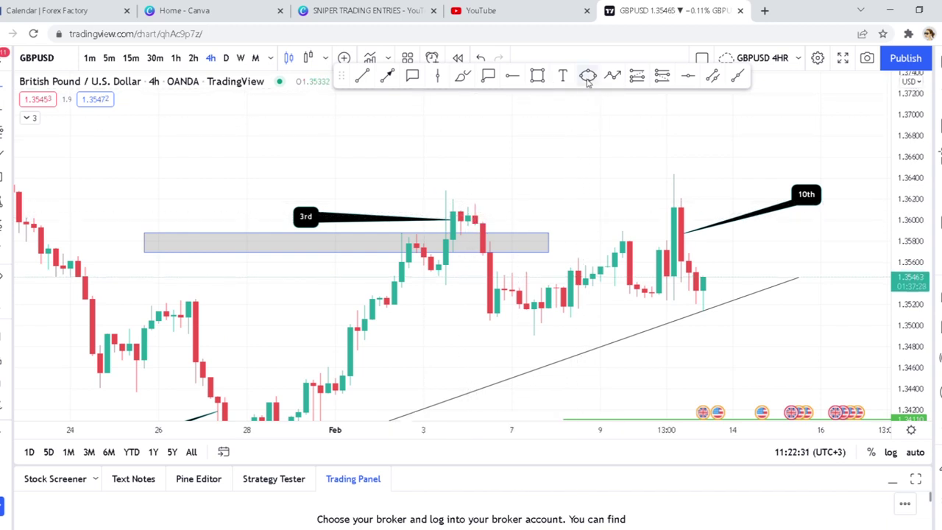
mouse_move(556, 138)
left_mouse_down()
mouse_move(532, 179)
mouse_move(476, 216)
left_mouse_up()
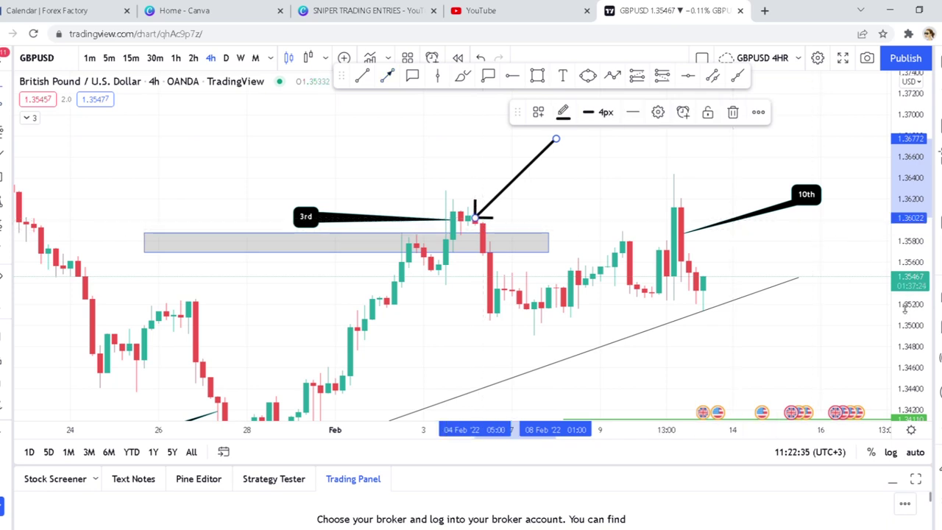
scroll(681, 221, "up", 3)
left_click(542, 211)
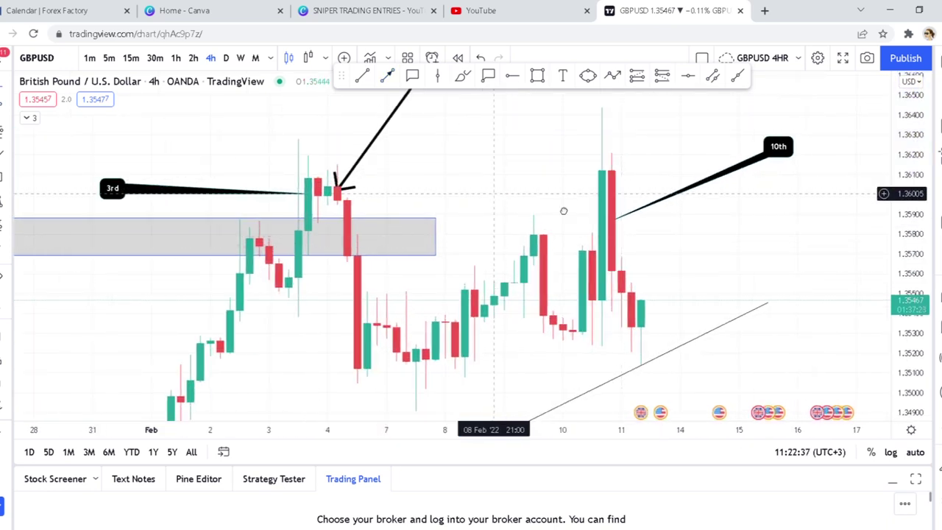
scroll(746, 236, "up", 3)
mouse_move(586, 231)
left_mouse_down()
mouse_move(582, 218)
mouse_move(595, 215)
left_mouse_up()
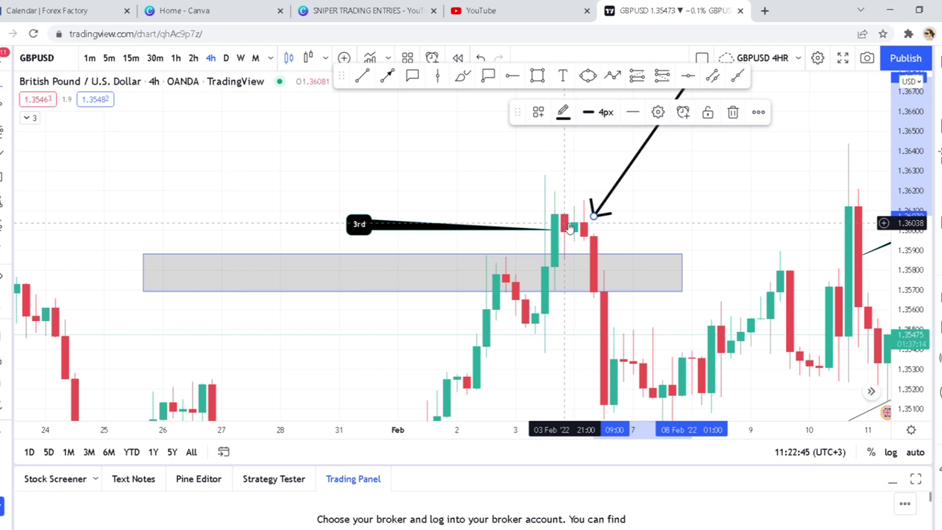
scroll(471, 133, "up", 1)
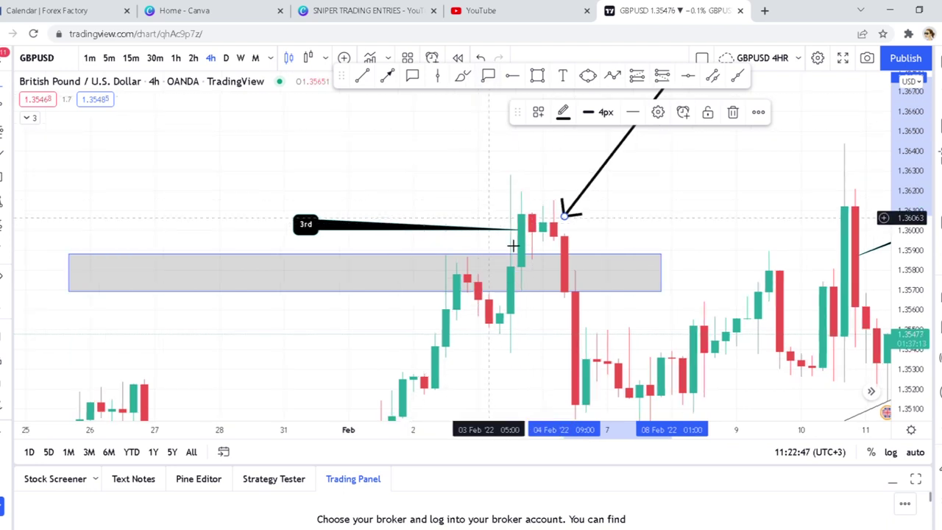
Replace the zone below the 3 February high with a rectangle from about 1.36281 to 1.35853, spanning 3 to 7 February.
left_click(458, 259)
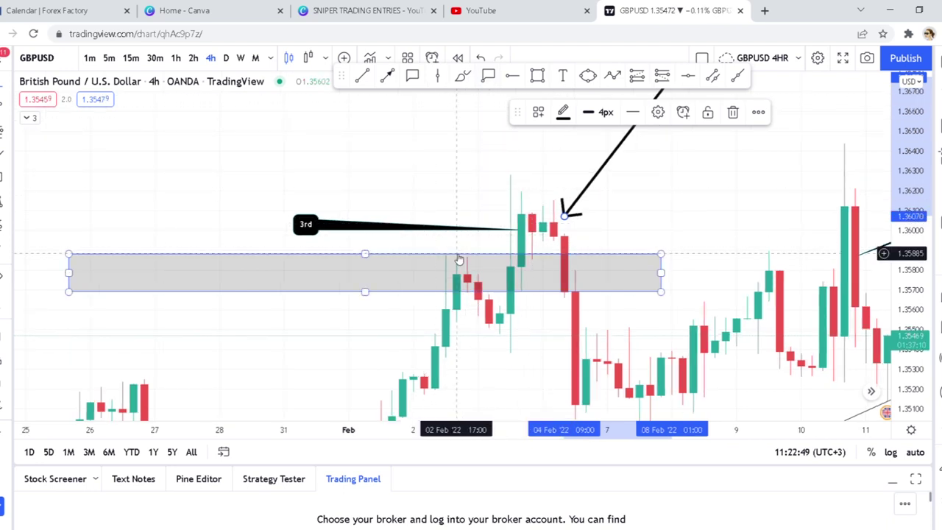
key("Delete")
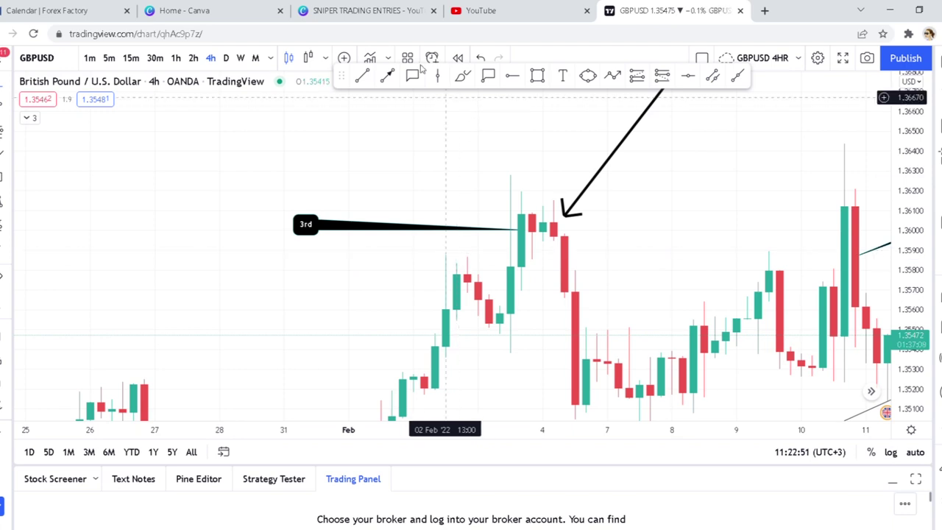
left_click(539, 81)
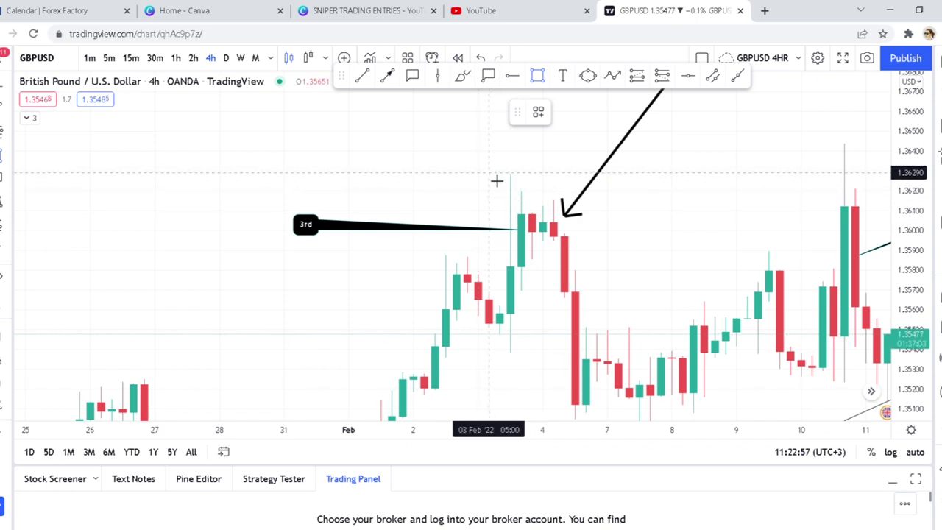
mouse_move(489, 176)
left_mouse_down()
mouse_move(601, 280)
mouse_move(599, 307)
mouse_move(645, 271)
mouse_move(627, 270)
left_mouse_up()
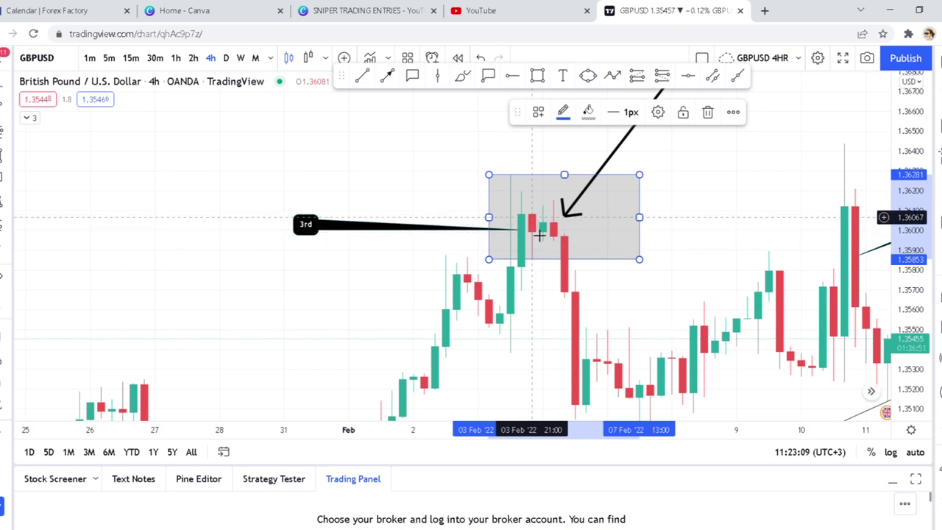
scroll(680, 229, "up", 2)
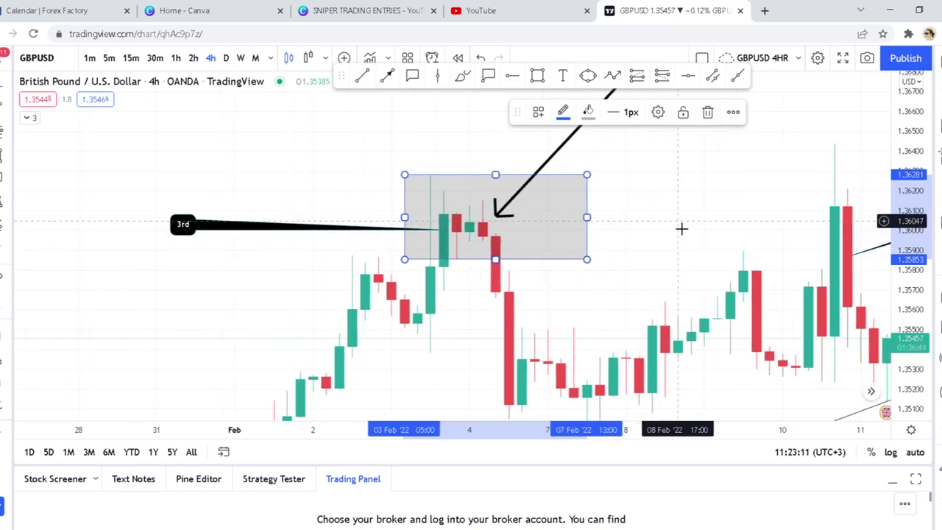
left_click(680, 226)
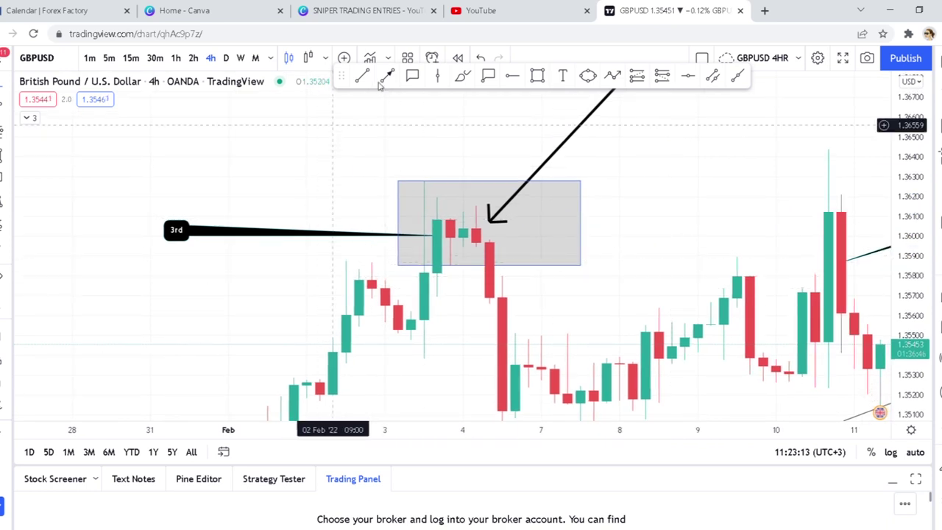
Draw a thin rectangle below the new zone, from about 1.3576 to 1.35684 between 31 January and 7 February, and delete it.
left_click(538, 77)
left_click_drag(215, 284, 580, 297)
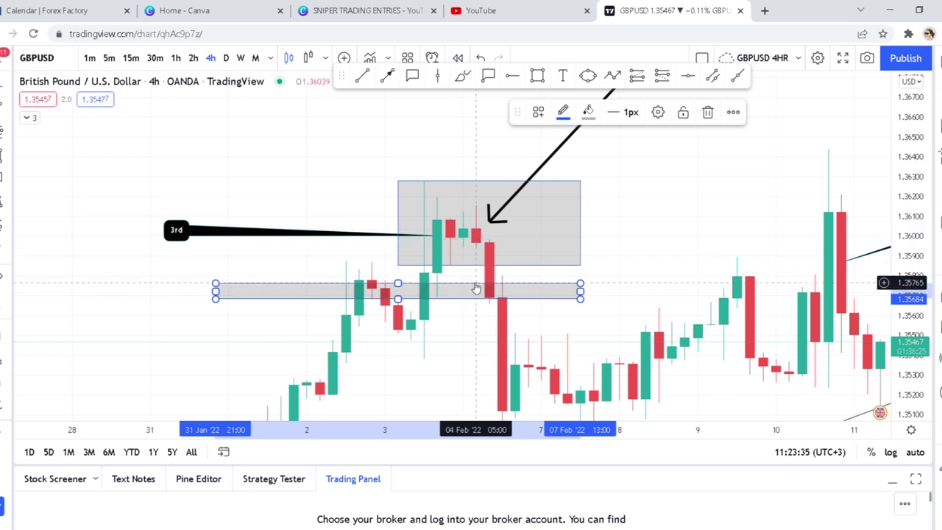
key("Delete")
left_click_drag(588, 284, 583, 178)
left_click(521, 216)
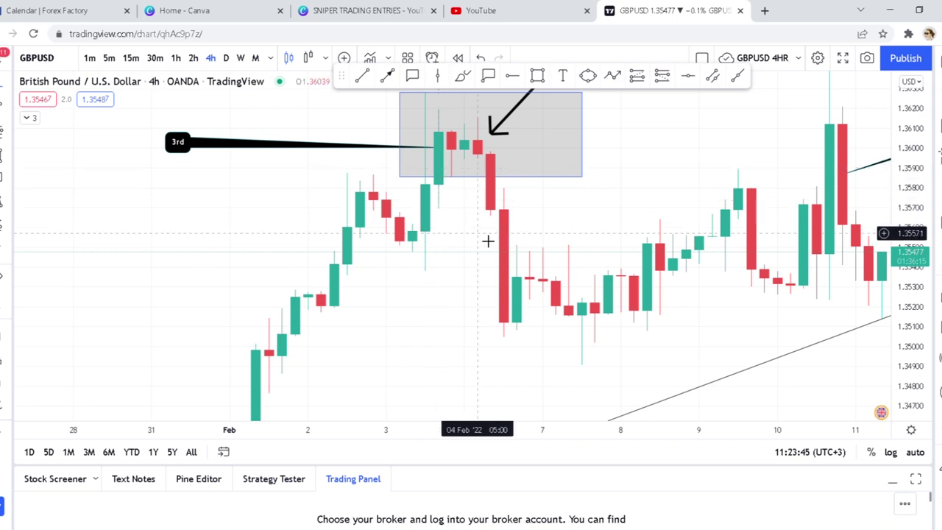
Brush a freehand loop around the 9 February swing-high candles.
left_click_drag(643, 204, 458, 221)
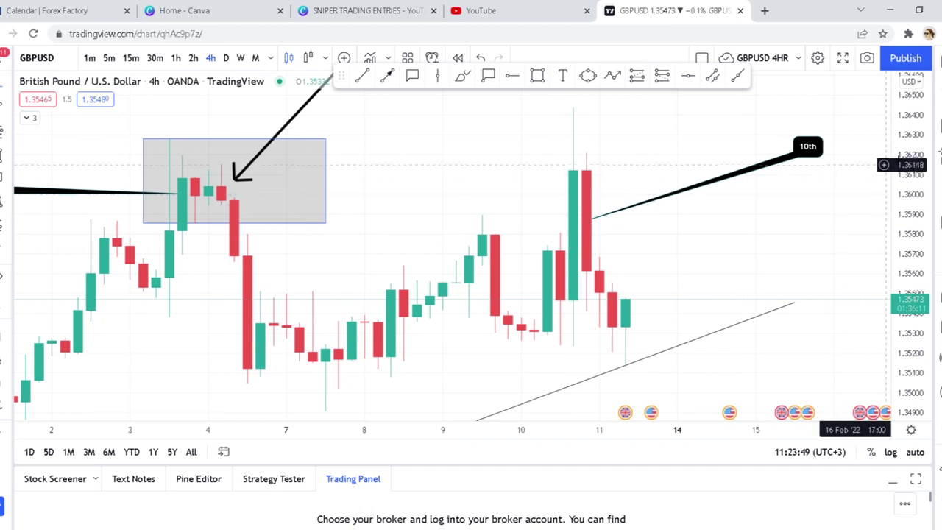
left_click_drag(910, 147, 910, 193)
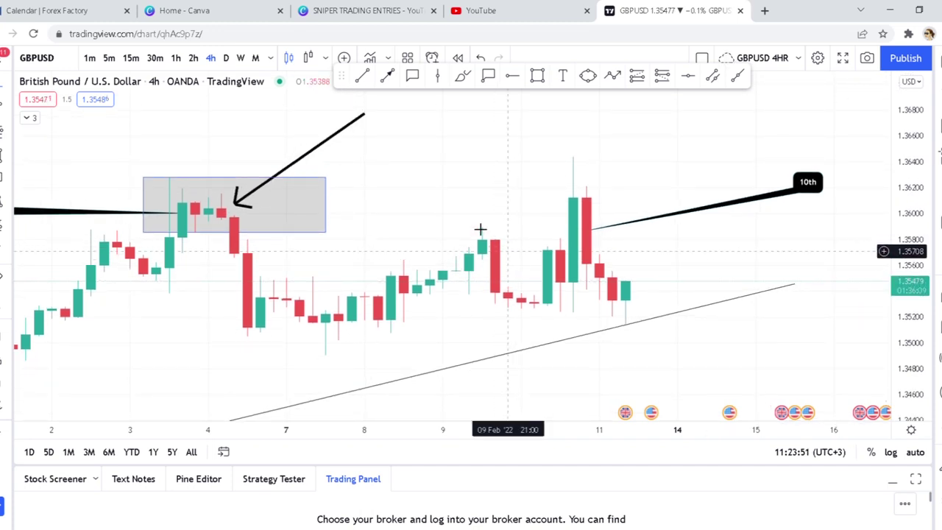
left_click(461, 76)
mouse_move(470, 213)
left_mouse_down()
mouse_move(449, 256)
mouse_move(508, 273)
mouse_move(508, 234)
left_mouse_up()
Draw a thin rectangle at the 9 February high, from about 1.35877 to 1.3579, spanning 8 to 14 February.
left_click(537, 76)
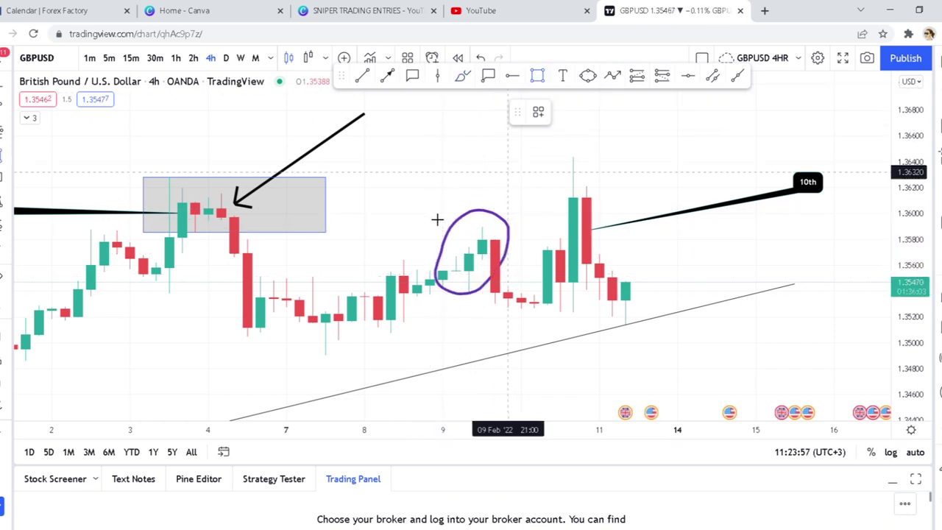
mouse_move(378, 230)
left_mouse_down()
mouse_move(679, 248)
mouse_move(763, 248)
mouse_move(758, 241)
left_mouse_up()
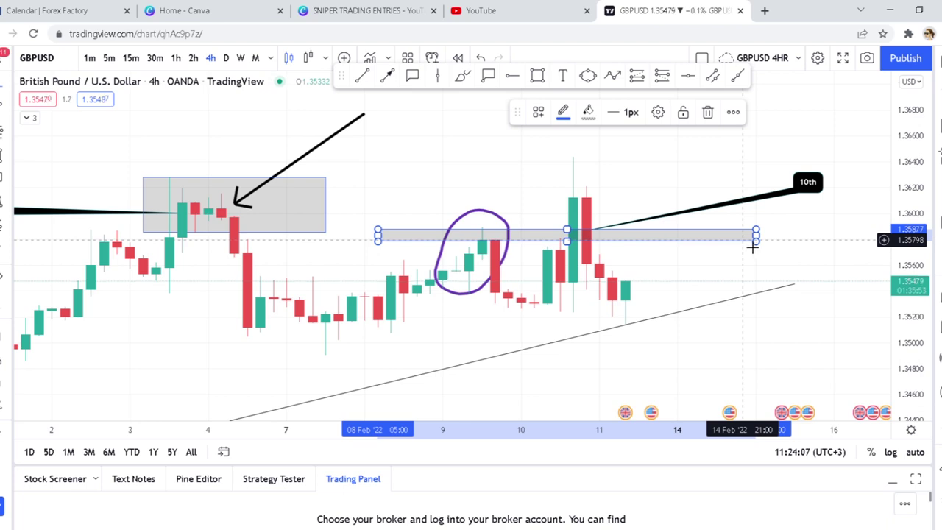
left_click(613, 185)
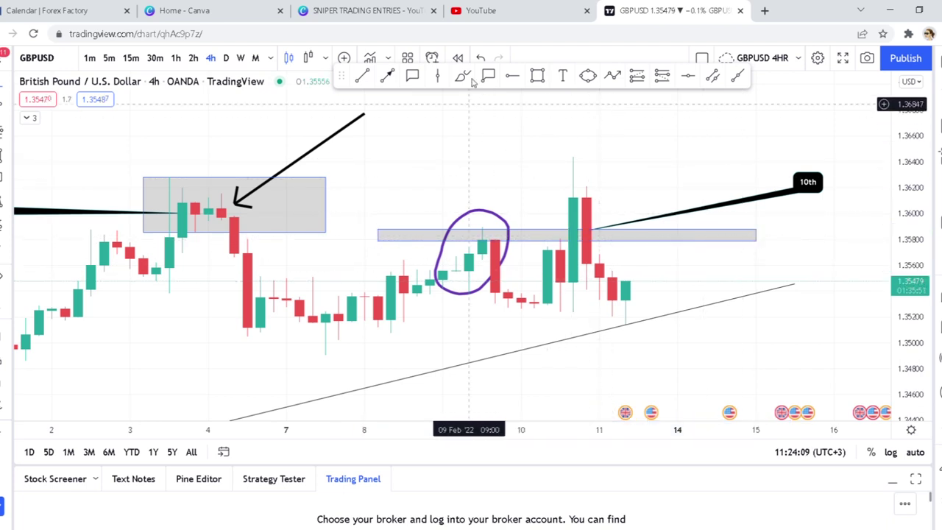
Draw an arrow from about 1.36723 on 11 February towards the 10 February candles, adjusting its tip to about 1.3640 beside the high.
mouse_move(638, 119)
left_mouse_down()
mouse_move(571, 204)
mouse_move(576, 229)
left_mouse_up()
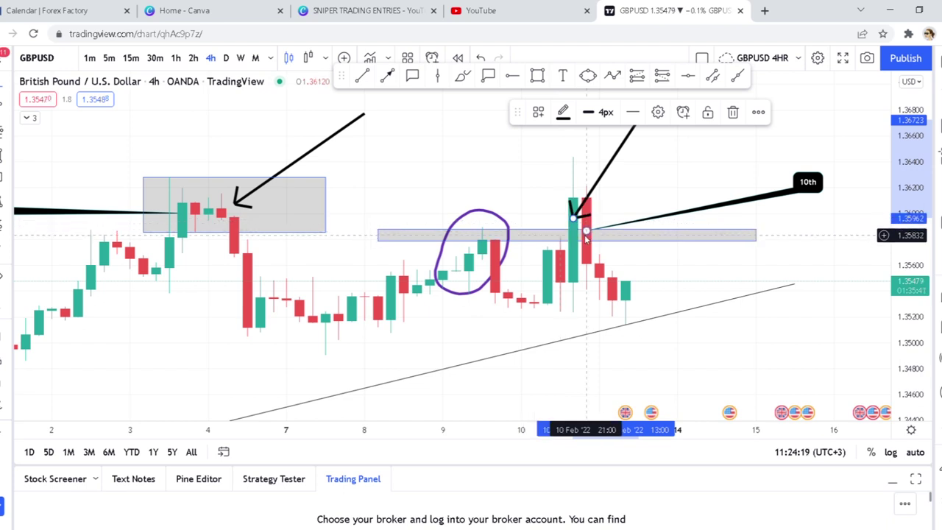
left_click(644, 209)
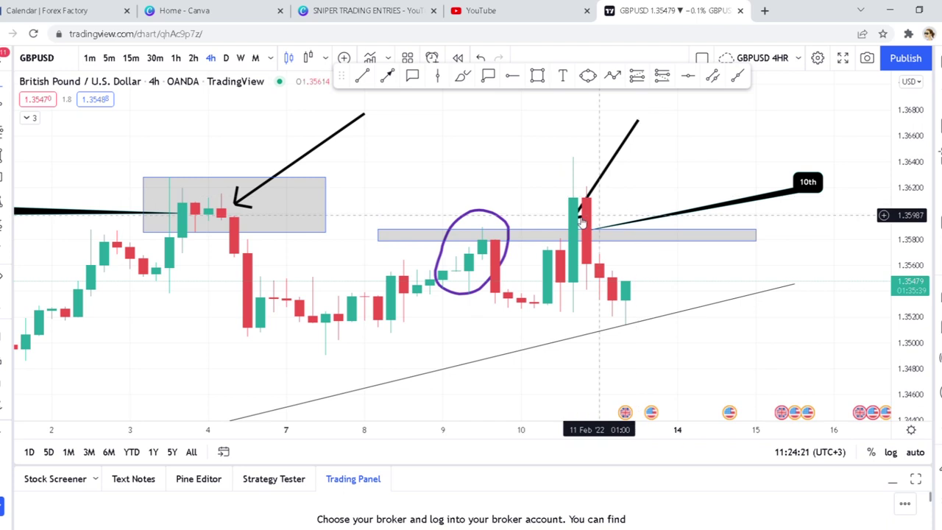
left_click_drag(581, 220, 610, 190)
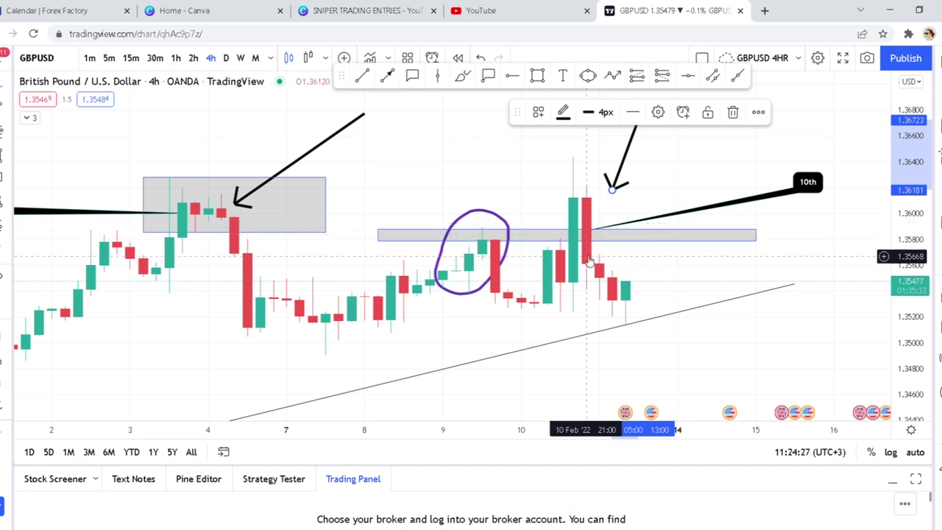
left_click_drag(611, 189, 605, 166)
Delete the brushed loop around the 9 February candles and the thin rectangle at their high.
left_click_drag(690, 330, 615, 310)
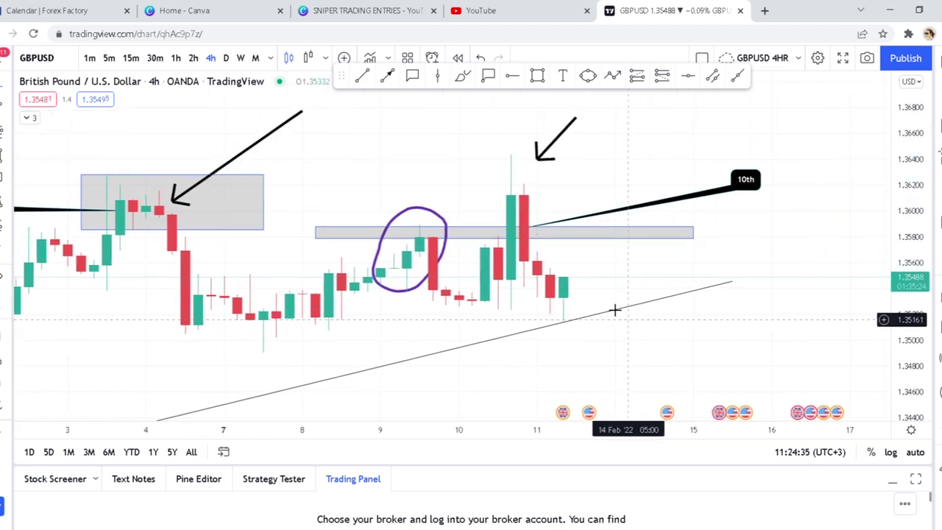
left_click(445, 225)
key("Delete")
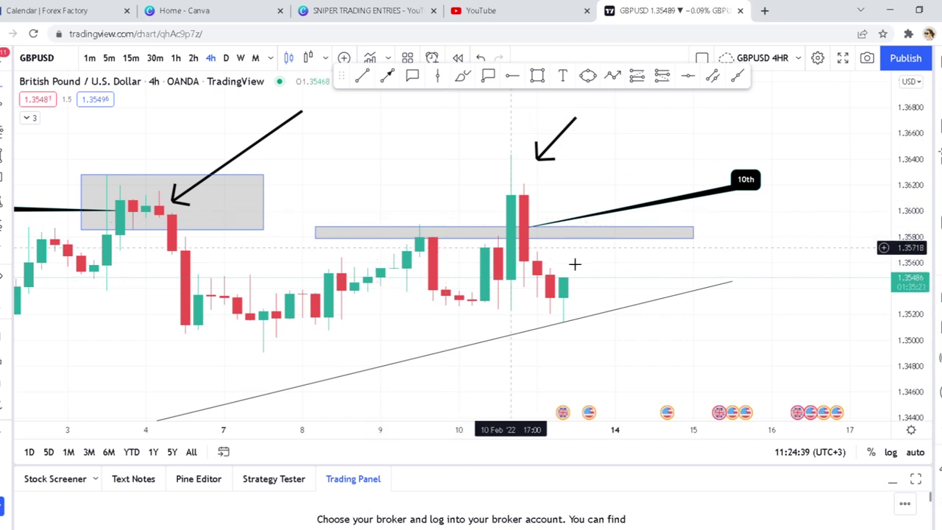
left_click(581, 242)
key("Delete")
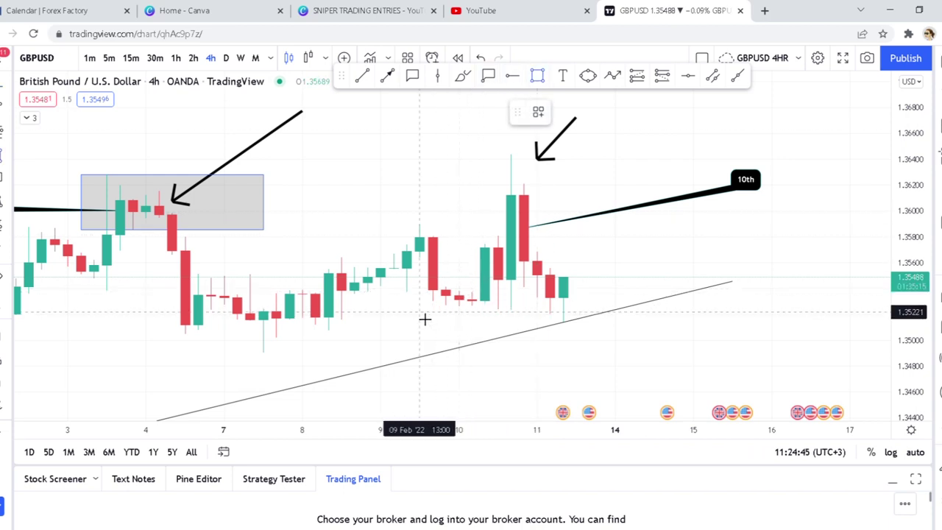
Draw a rectangle around the 9 to 14 February price action from about 1.35236 to 1.36409, raising its upper edge to about 1.36439.
left_click_drag(380, 309, 641, 158)
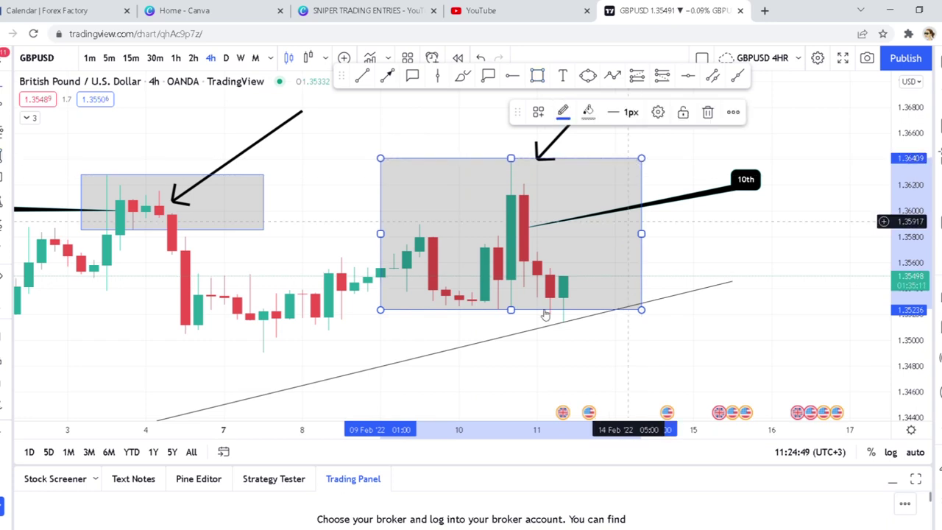
scroll(729, 343, "down", 2)
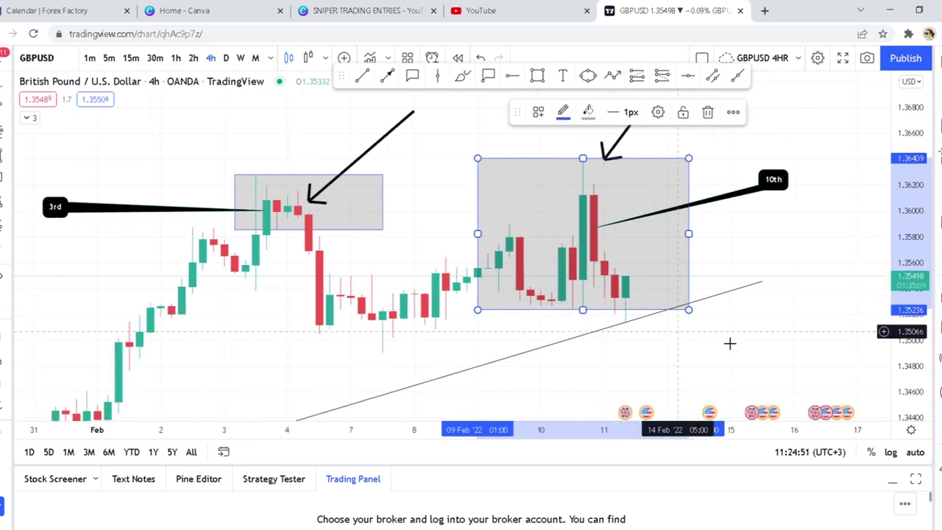
left_click_drag(729, 343, 684, 330)
left_click_drag(441, 156, 440, 150)
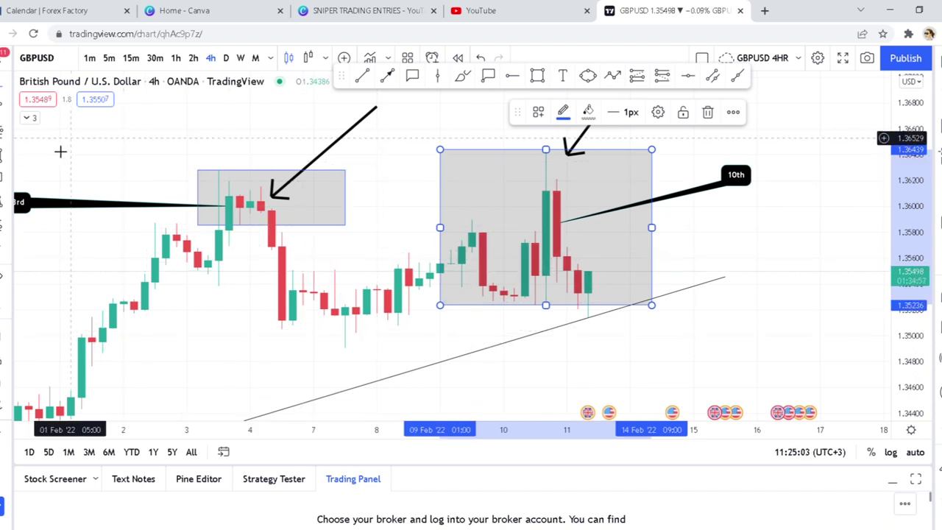
Expand the indicator list and show the EMA 200 on the chart.
left_click(28, 118)
left_click(88, 148)
scroll(567, 328, "up", 1)
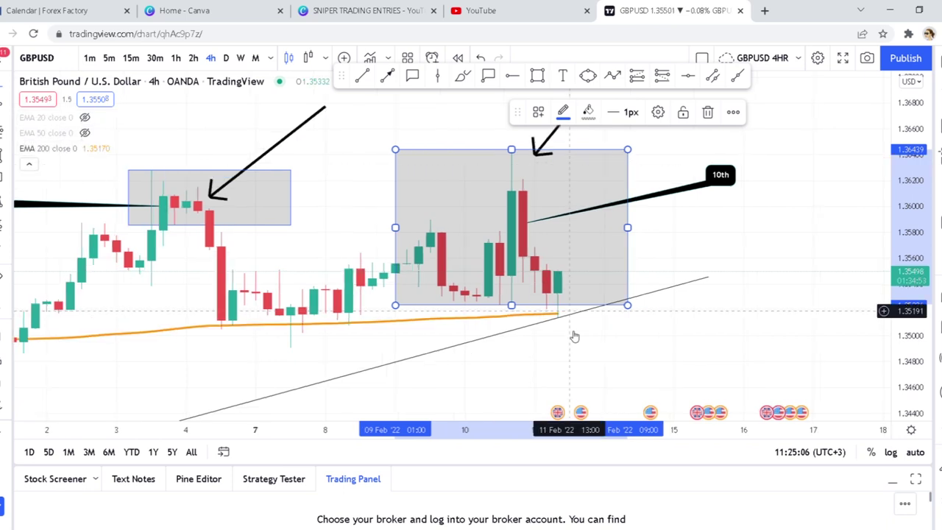
left_click(614, 337)
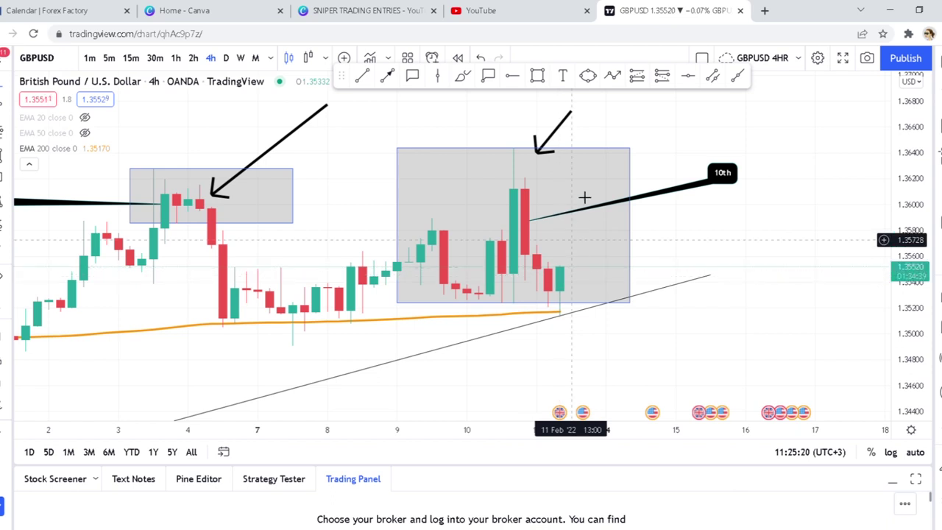
Place a price label at about 1.36434 on the upper edge of the 9 to 14 February rectangle.
left_click_drag(594, 161, 583, 181)
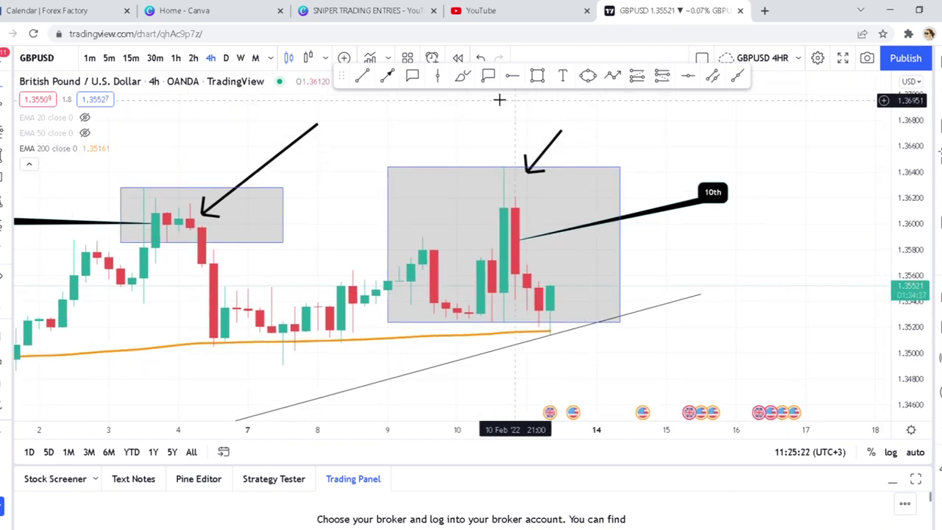
left_click(569, 170)
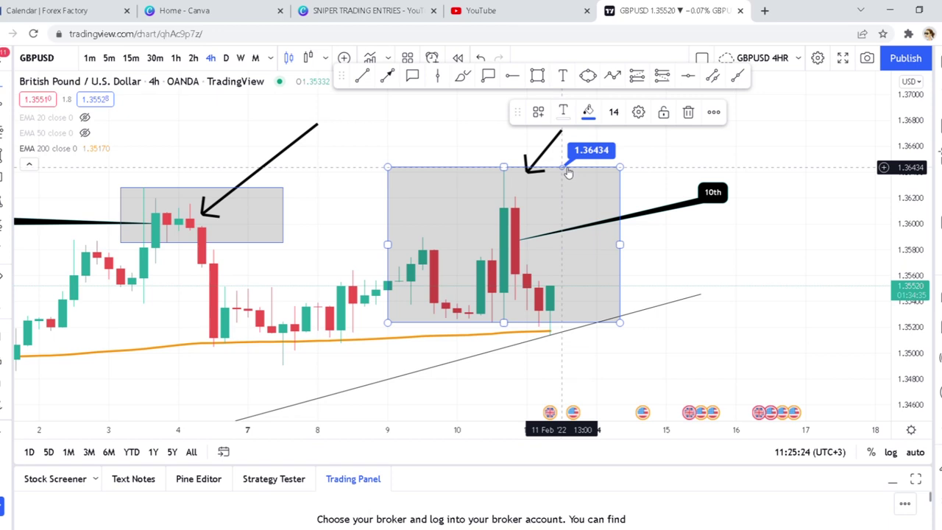
left_click_drag(568, 178, 565, 179)
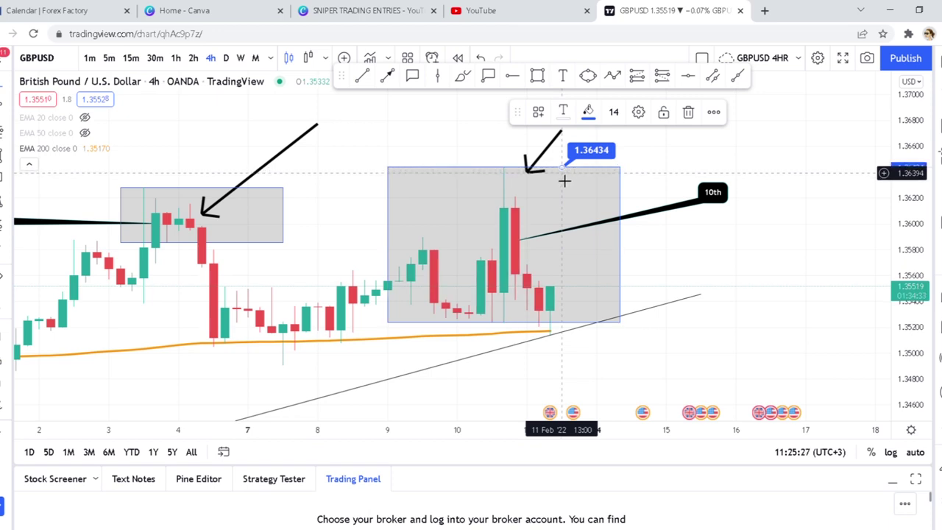